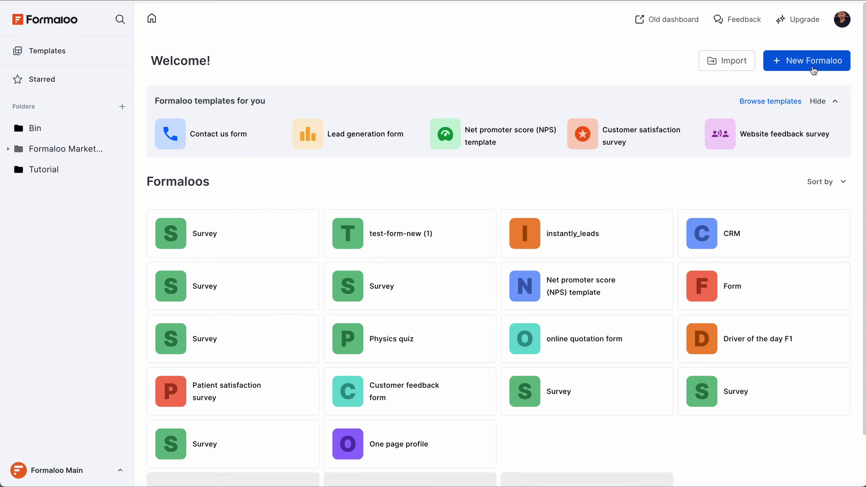
Step: Create a new HR portal app from the New Formaloo menu
click(812, 64)
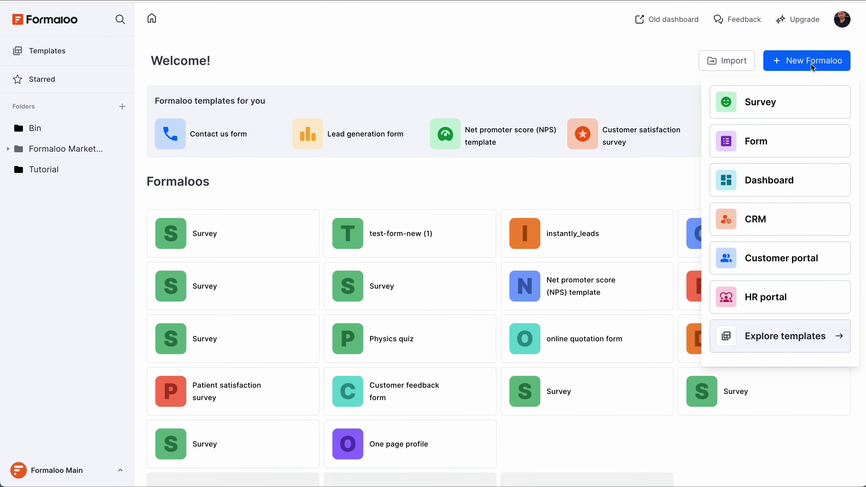
click(749, 296)
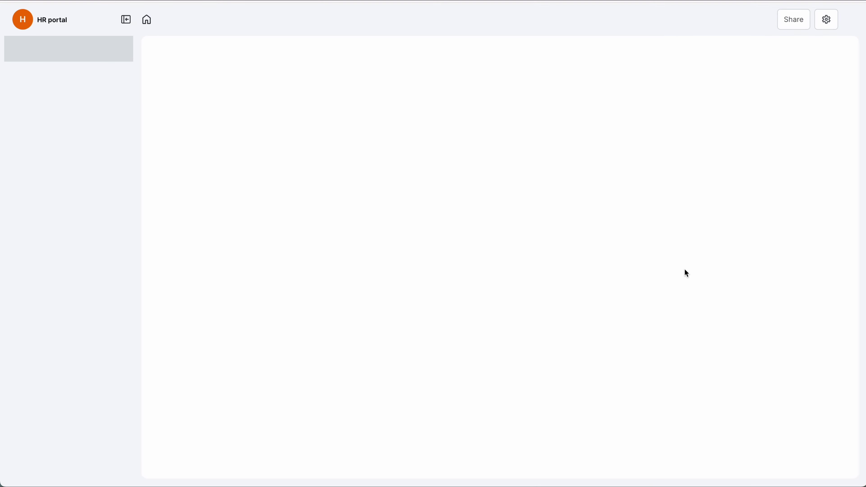
scroll(73, 306, down, 2)
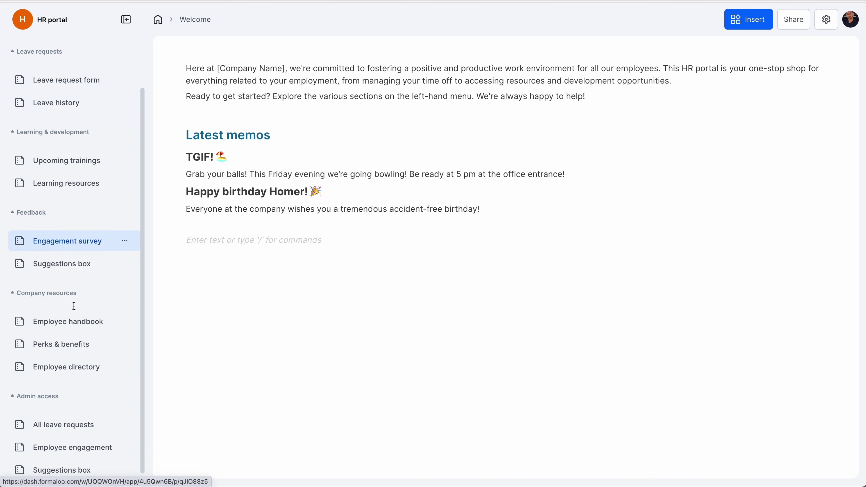
scroll(73, 306, up, 2)
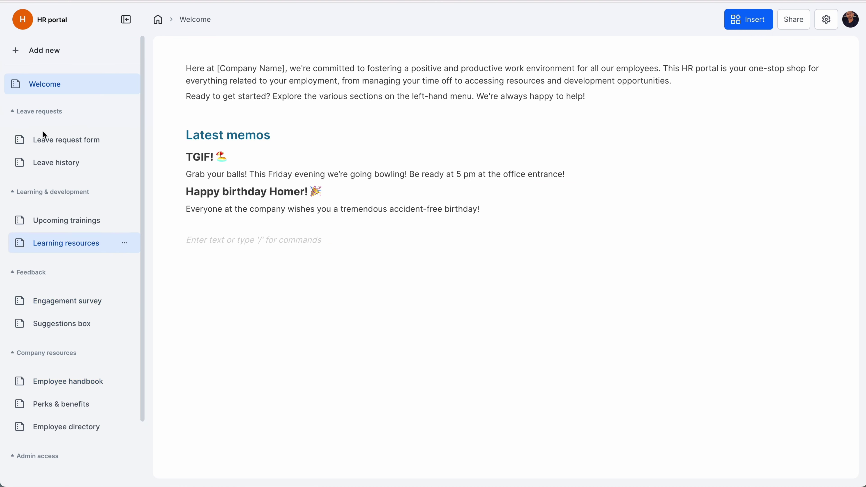
scroll(82, 327, down, 1)
scroll(83, 330, up, 1)
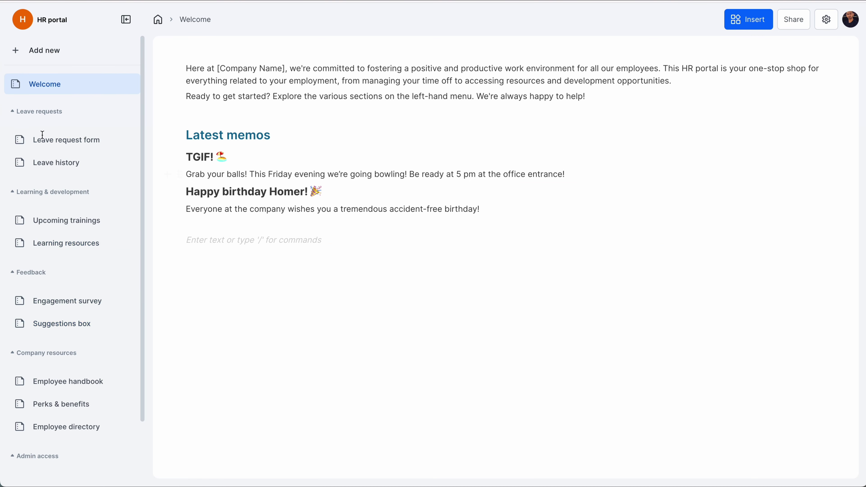
Step: Add a new sidebar menu section named Contracts
click(41, 55)
click(55, 57)
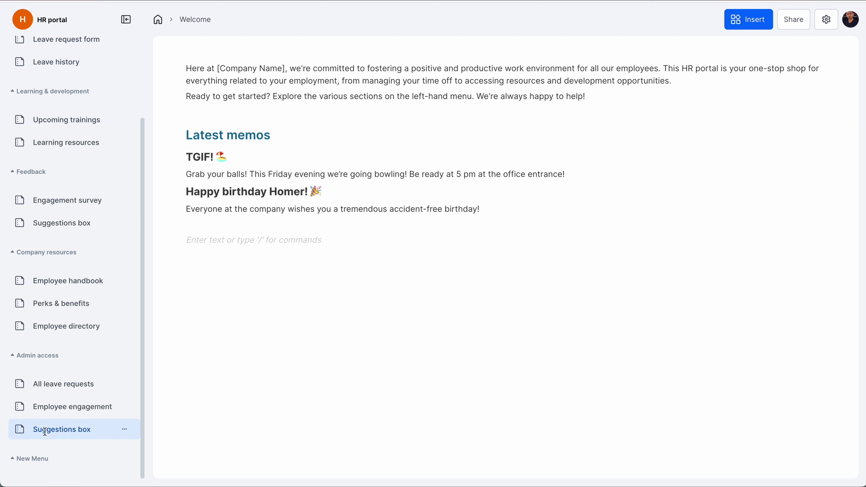
double_click(42, 459)
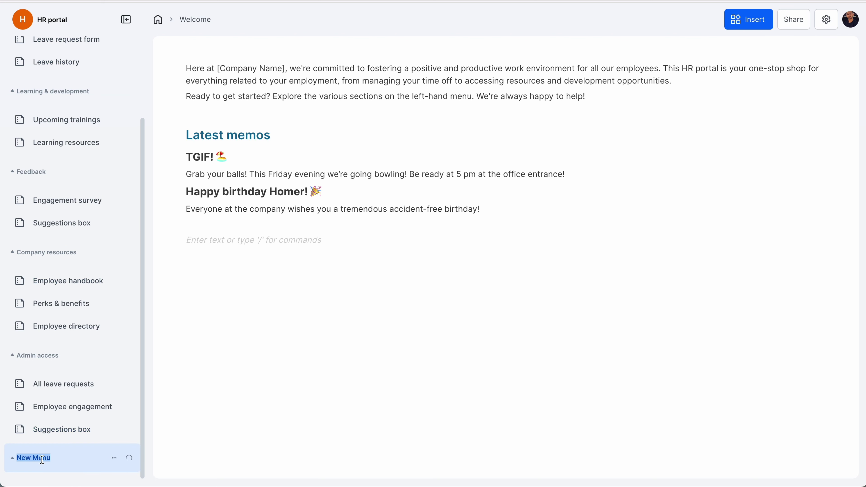
text(Contracts)
Step: Add a page under Contracts and rename it Employment contract
click(129, 458)
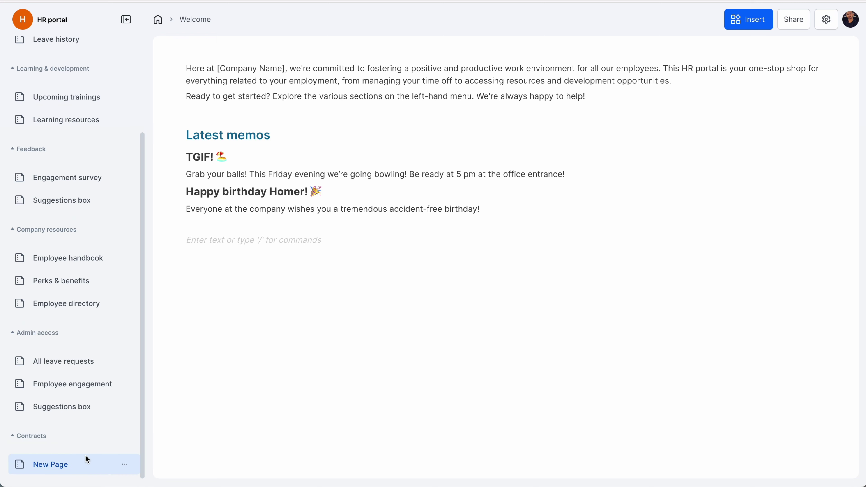
click(64, 465)
double_click(52, 465)
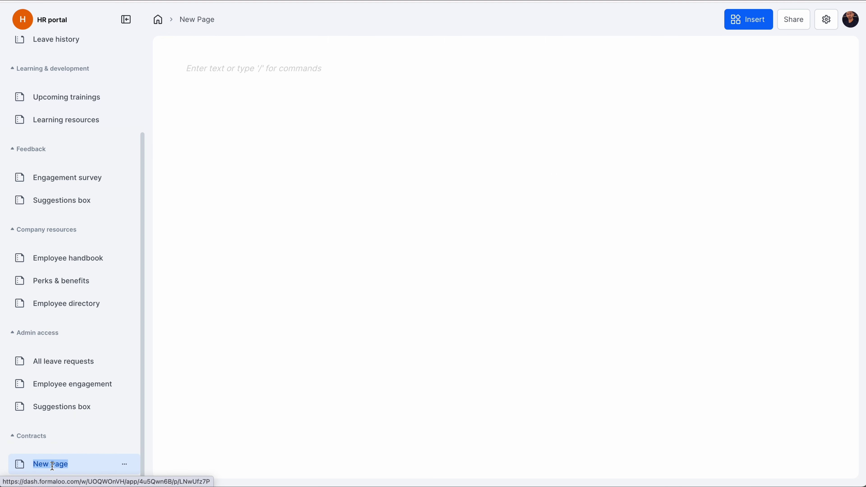
text(Empl)
click(92, 444)
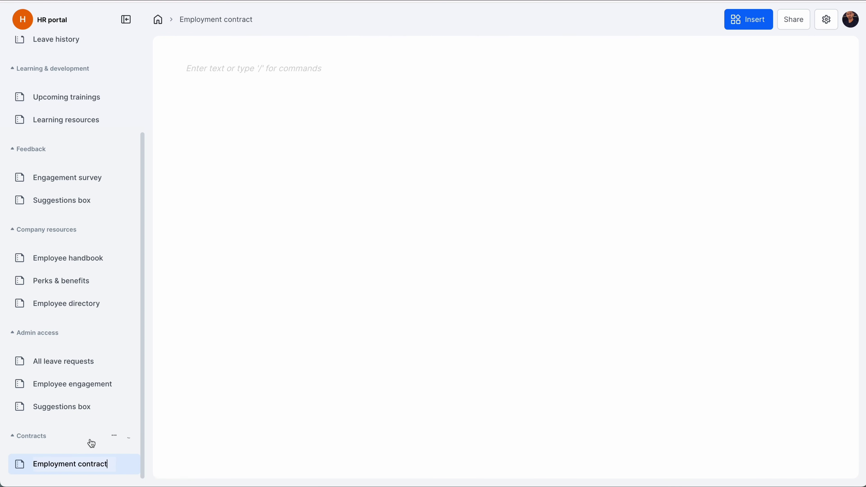
click(298, 70)
Step: Insert a Form block with the / command menu and create a new form in it
text(/)
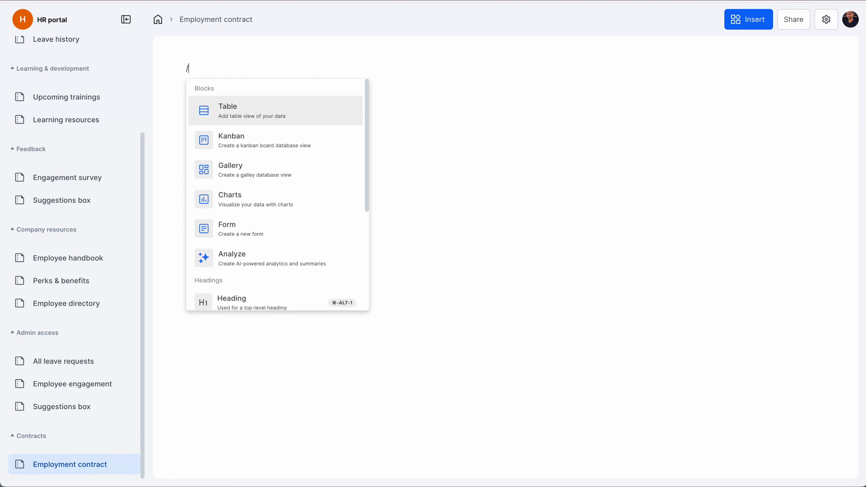
key(Down)
key(Down)
key(Down)
key(Down)
key(Return)
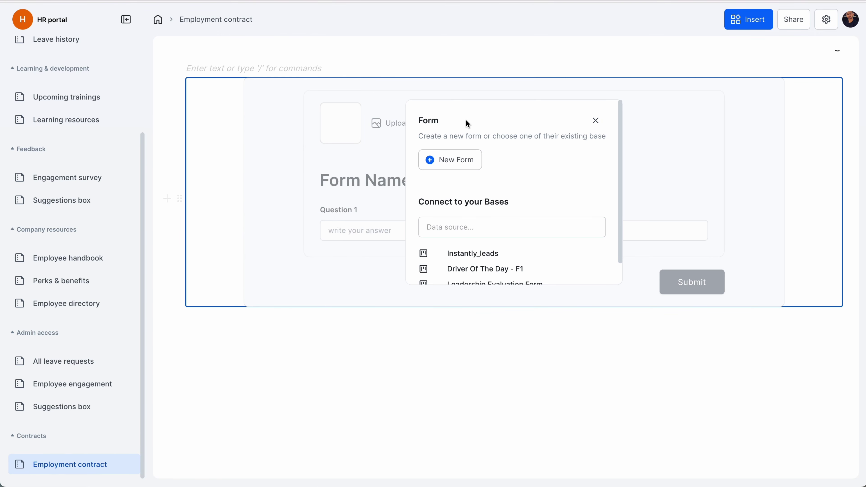
click(460, 160)
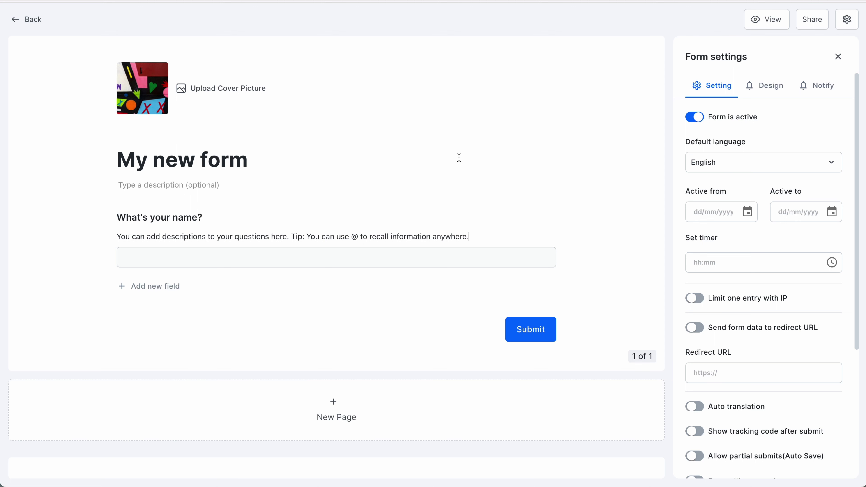
Step: Title the form 'Employment contract' with a description asking people to read the terms carefully
click(316, 163)
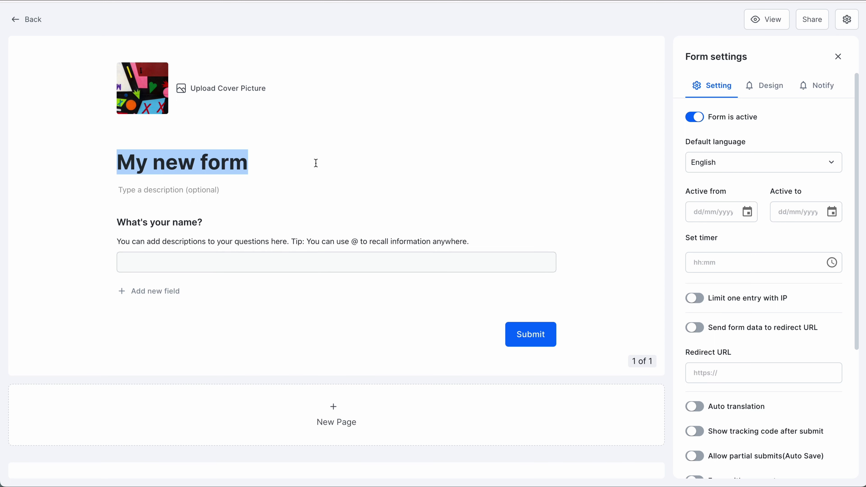
text(Employment contract)
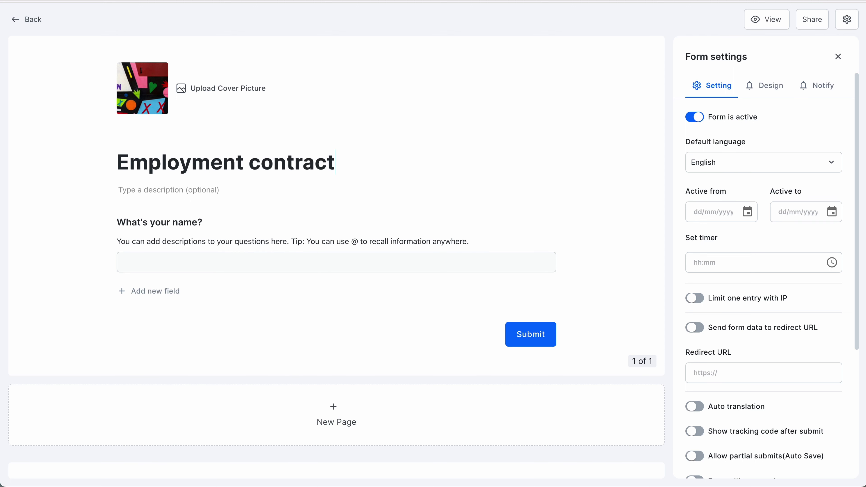
click(118, 185)
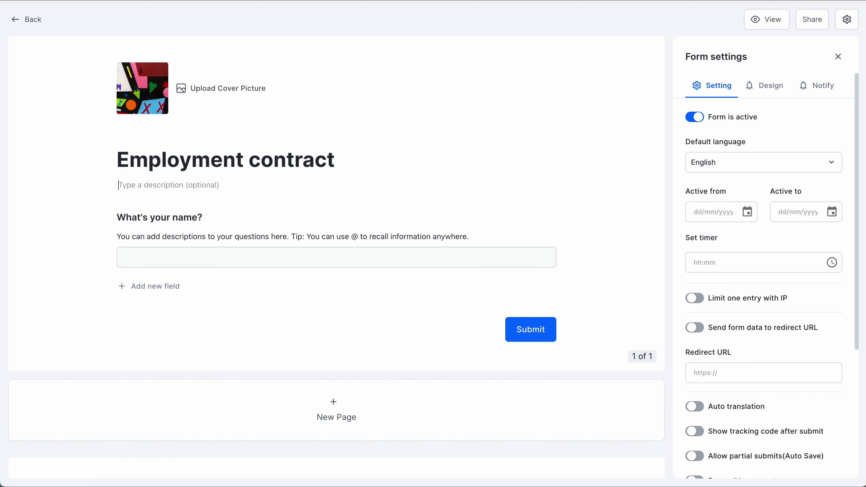
text(Please read)
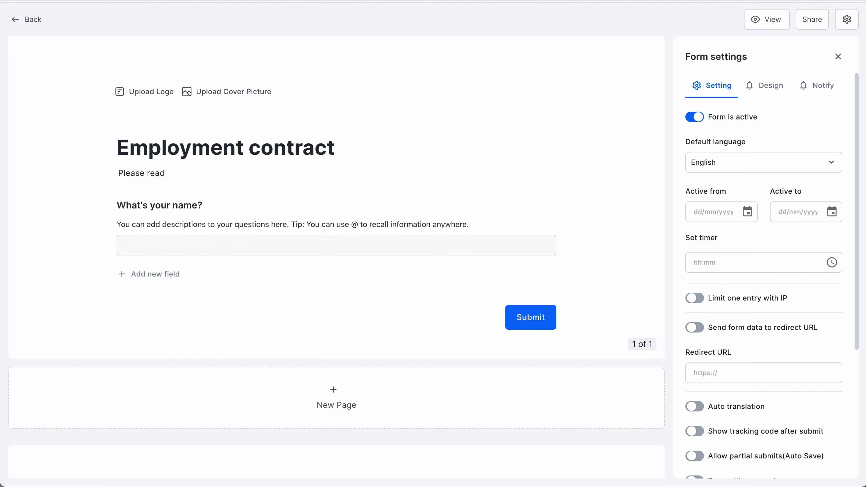
text( terms and conditions carefully and write your correct personal information.)
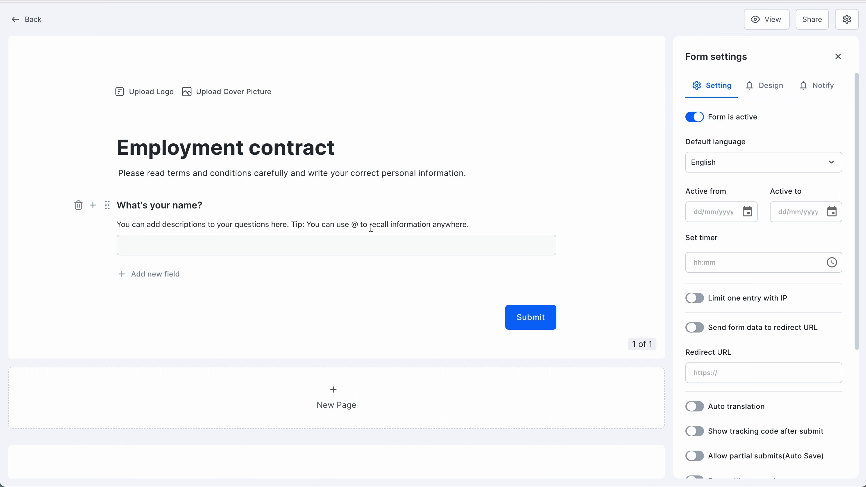
Step: Clear the name question's sample description and set its ID to employee_name
drag(309, 228, 491, 222)
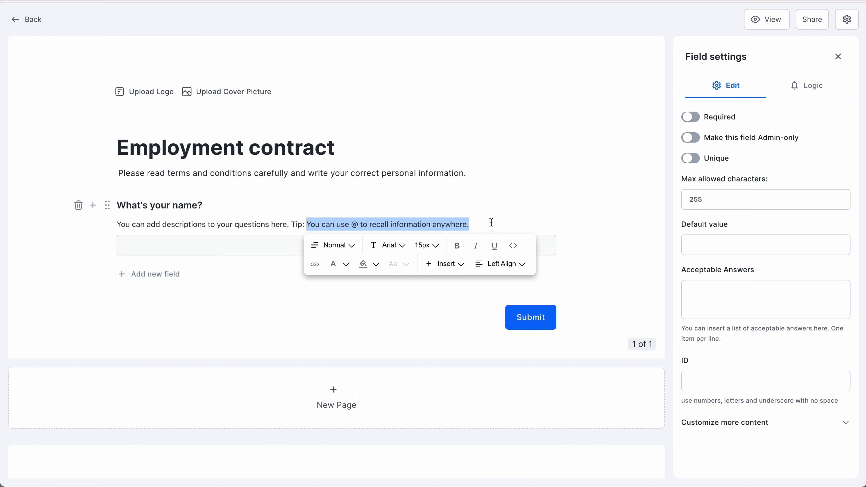
click(491, 223)
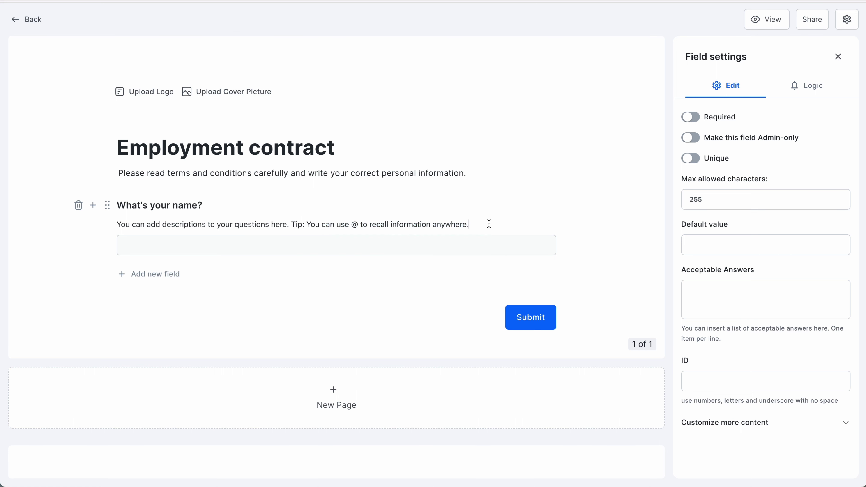
key(ctrl+a)
key(BackSpace)
click(274, 244)
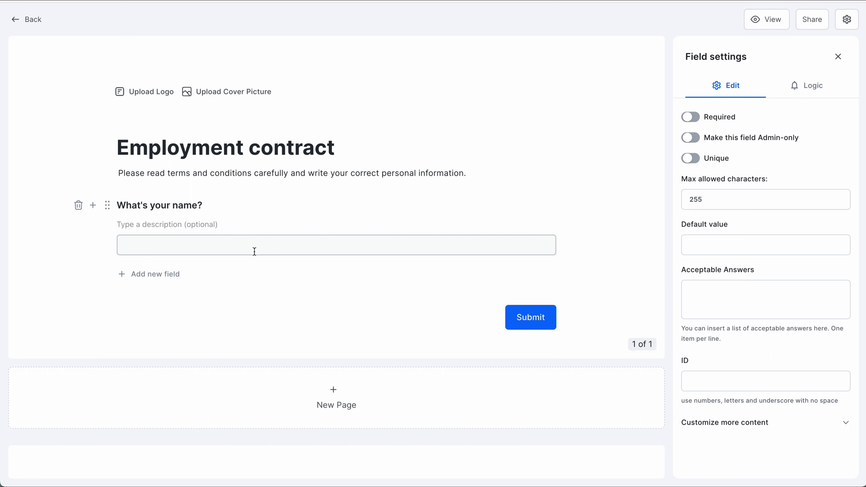
click(757, 245)
click(761, 381)
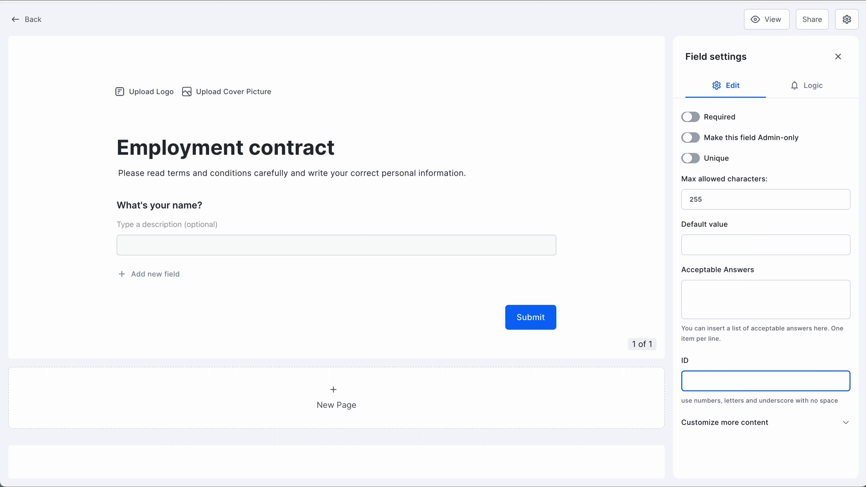
text(em)
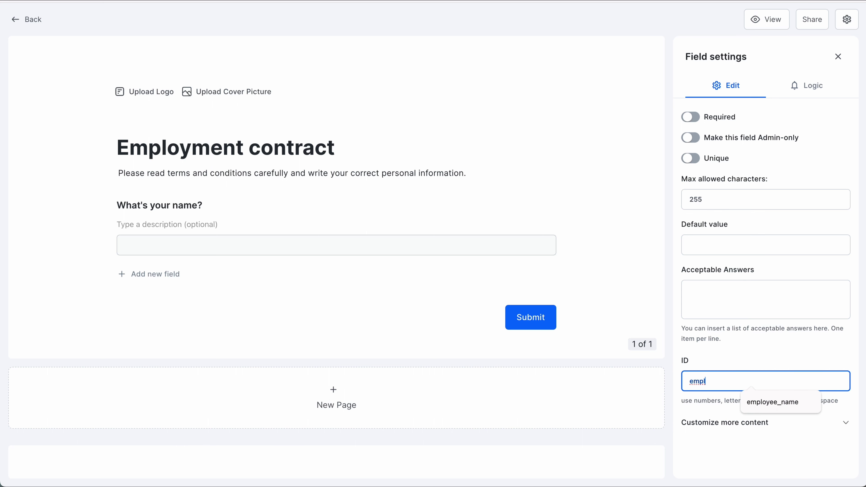
text(pl)
click(798, 403)
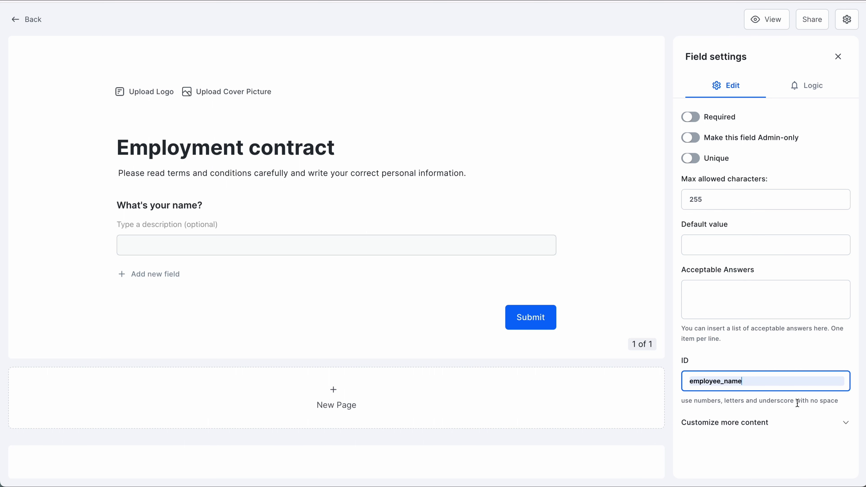
click(726, 355)
click(125, 275)
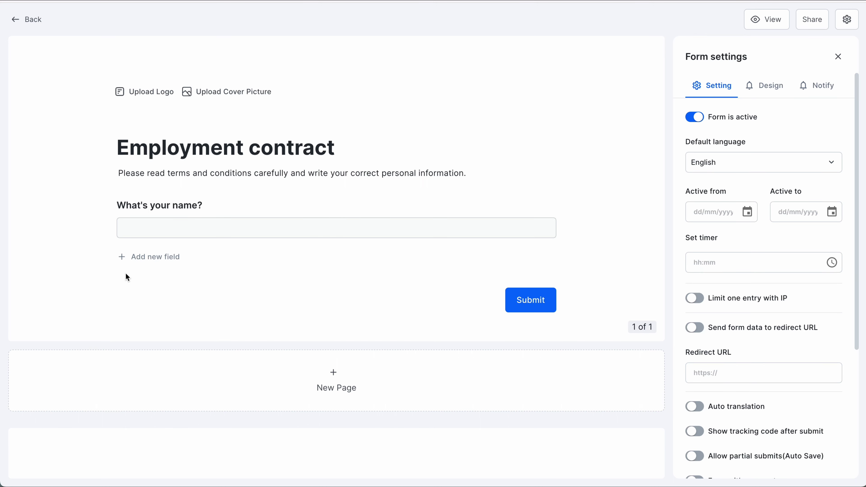
Step: Add a Dropdown field below the name question, titled Job title
click(120, 258)
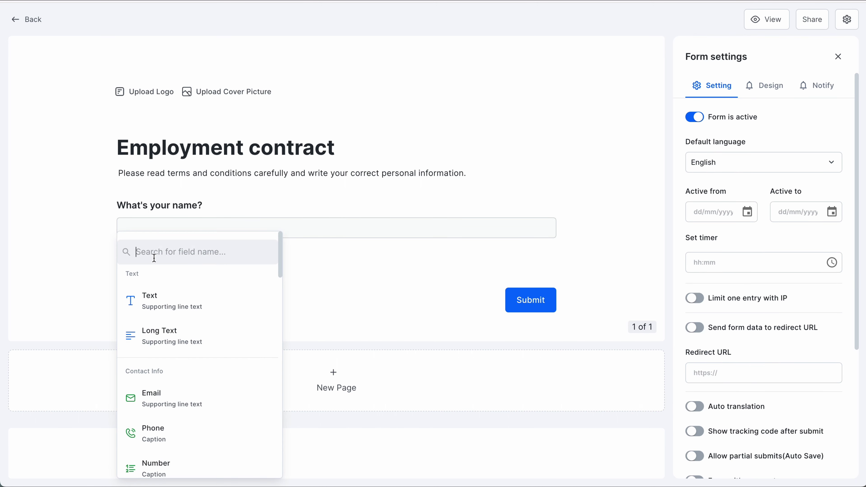
text(drop)
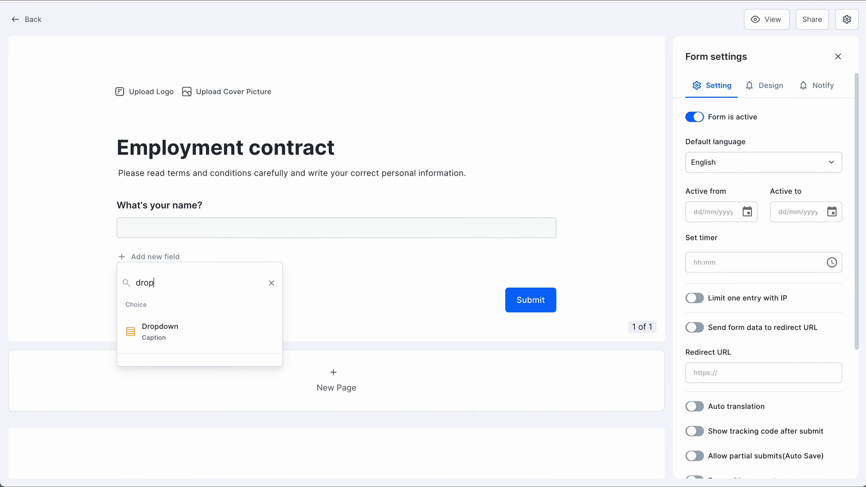
click(131, 330)
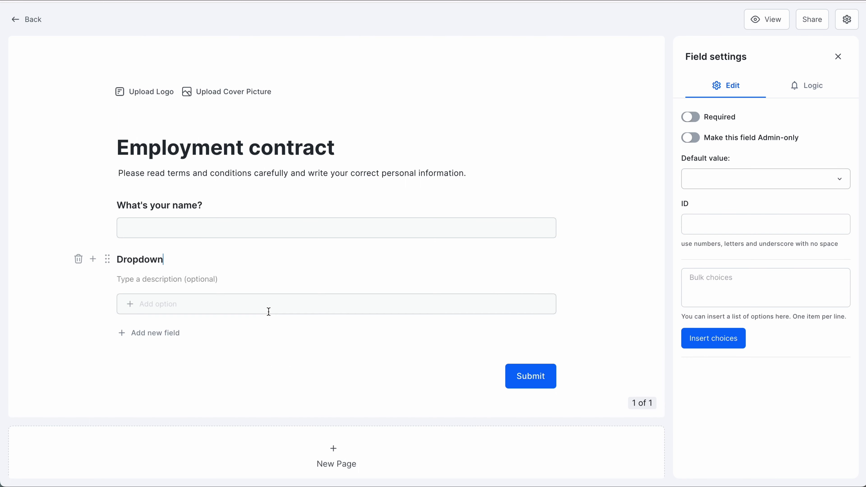
double_click(176, 259)
text(Job title)
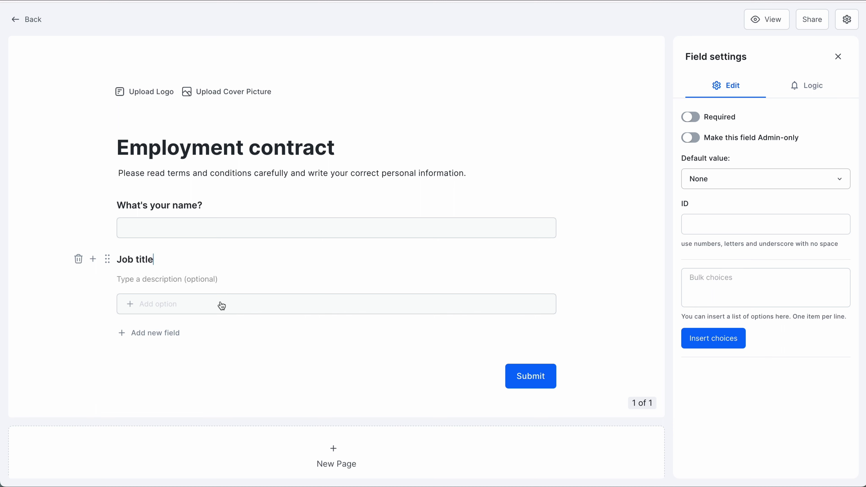
Step: Give the dropdown options Marketing specialist, Customer success specialist, Content creator and Backend developer
click(207, 297)
text(Mark)
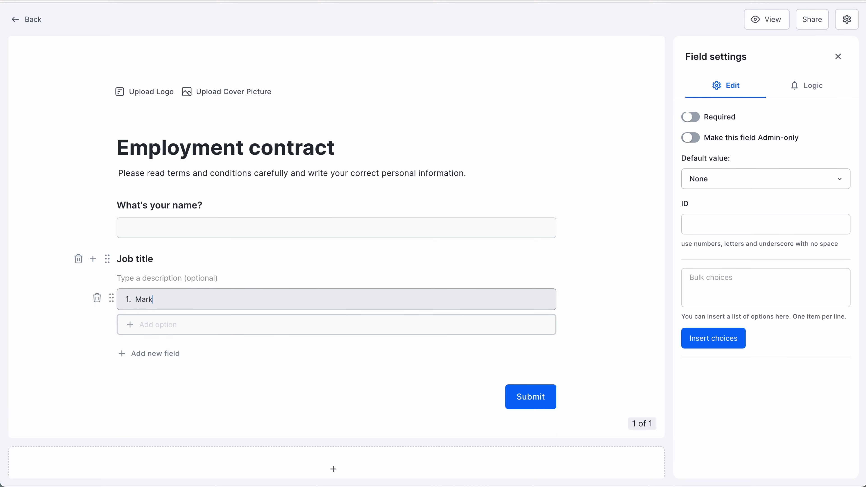
text(eting specialist)
click(199, 324)
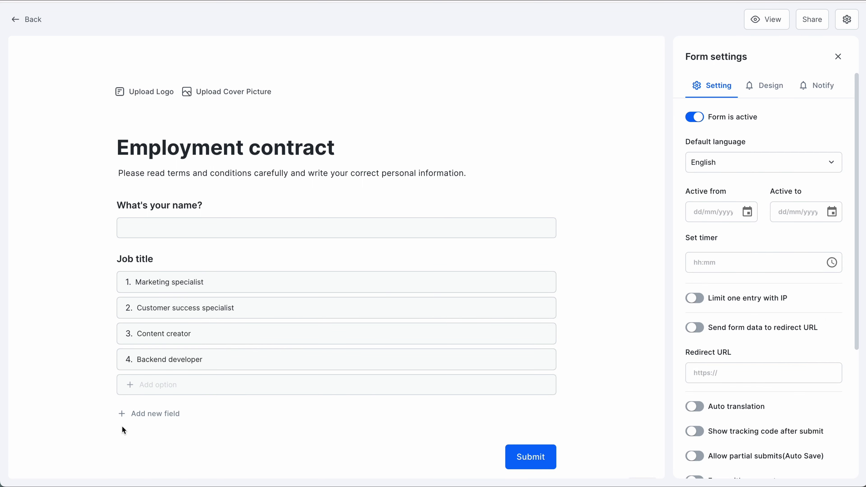
click(121, 413)
Step: Add a required Email verification field described 'Write your email and verify it'
text(drop)
click(272, 395)
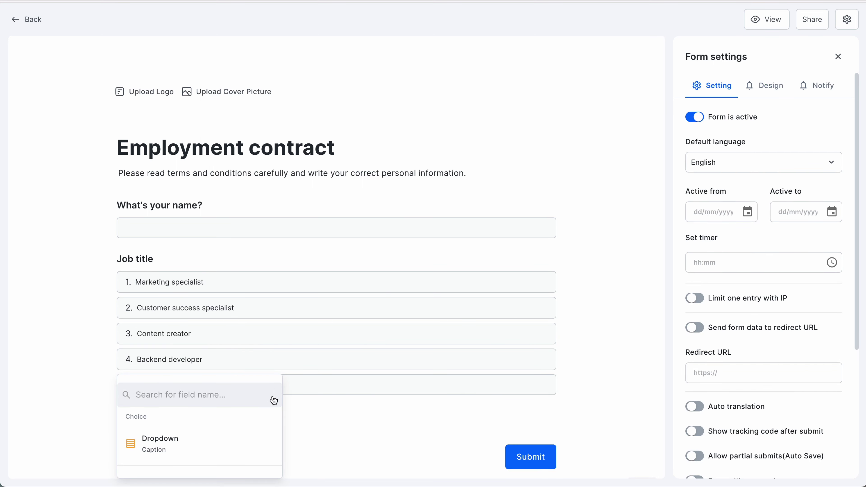
text(ema)
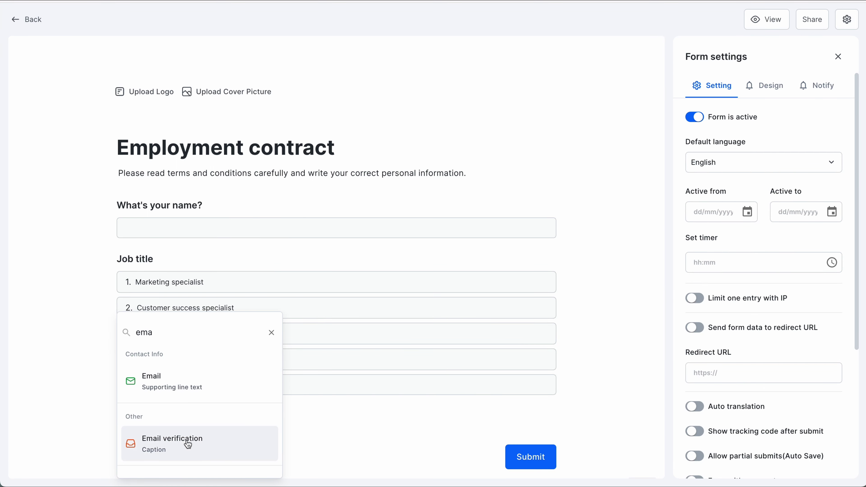
click(187, 444)
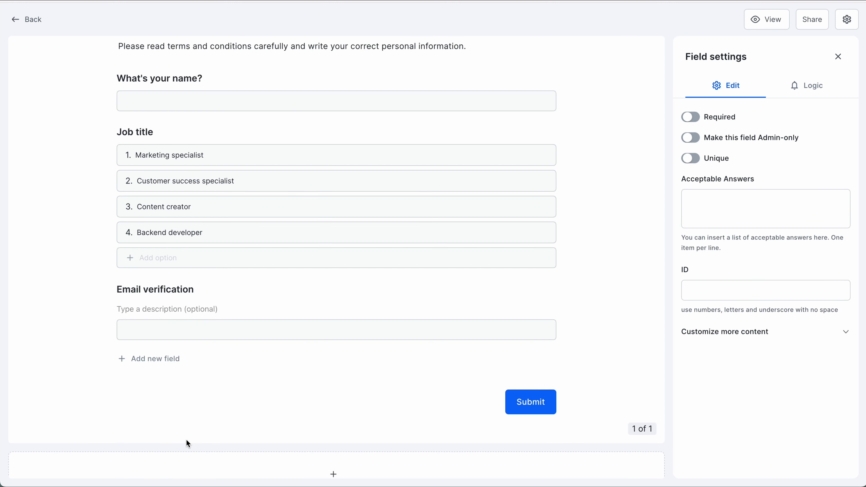
click(208, 308)
text(Wri)
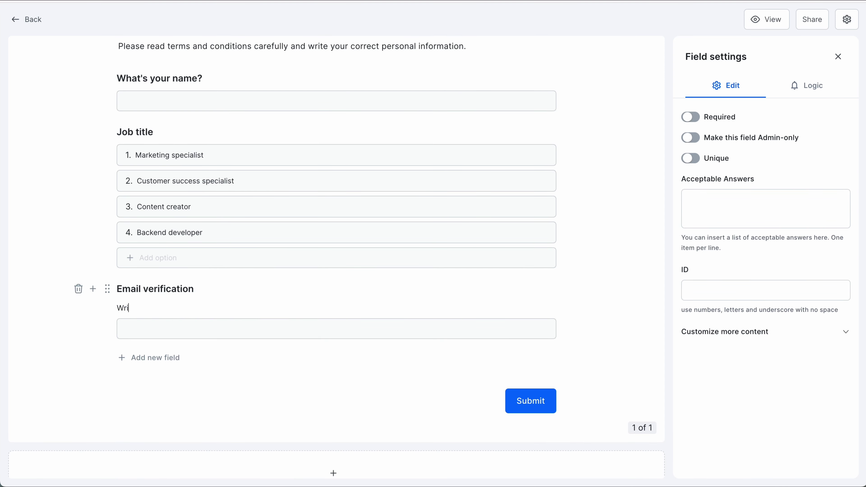
text(te your email and verify )
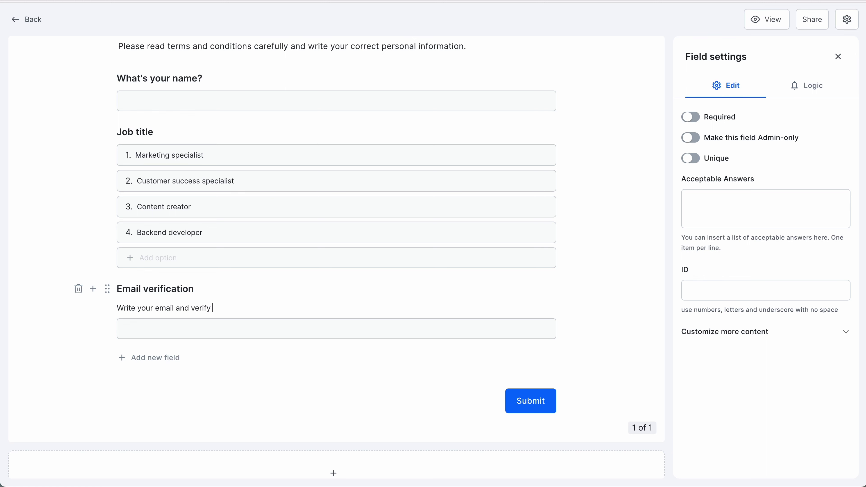
text(it)
click(691, 116)
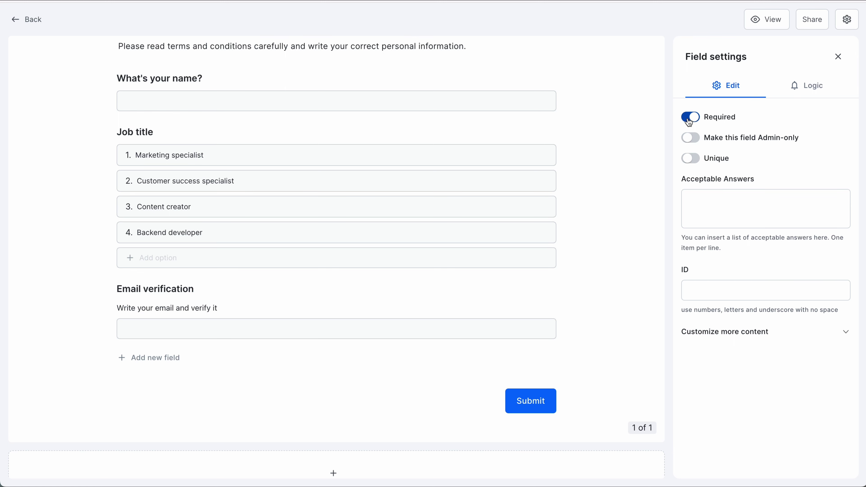
Step: Add a Phone field titled 'Your phone number'
click(124, 358)
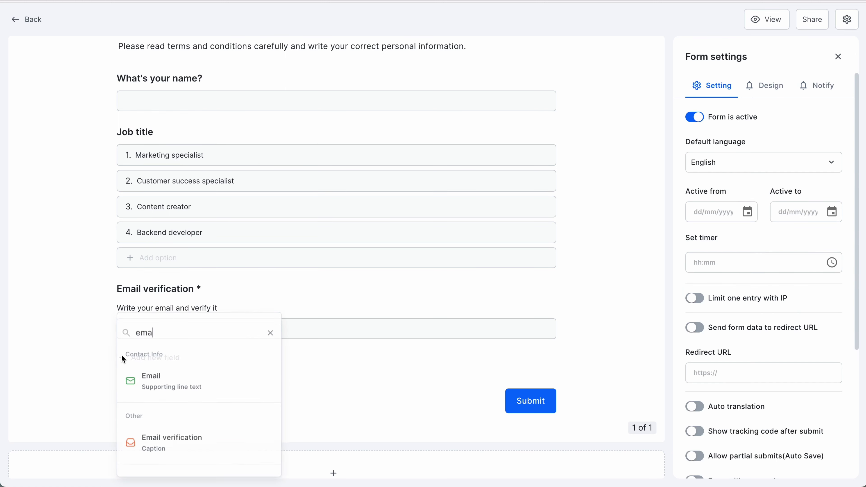
click(271, 330)
text(pho)
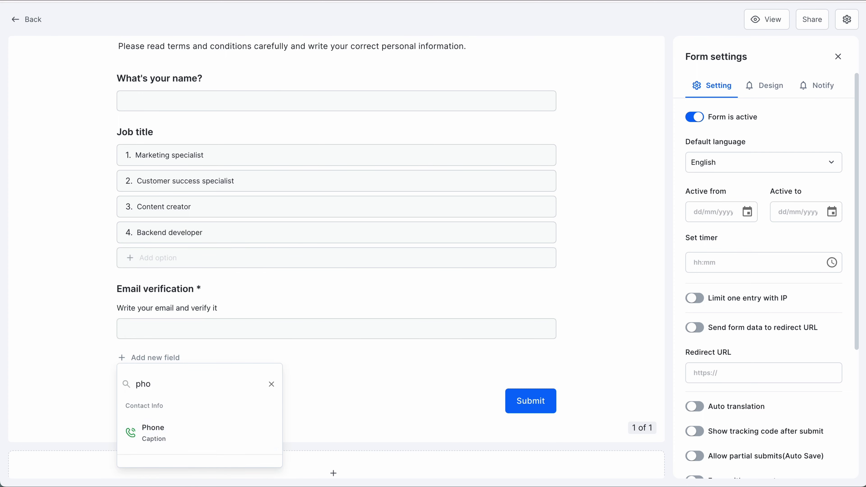
click(178, 430)
double_click(160, 361)
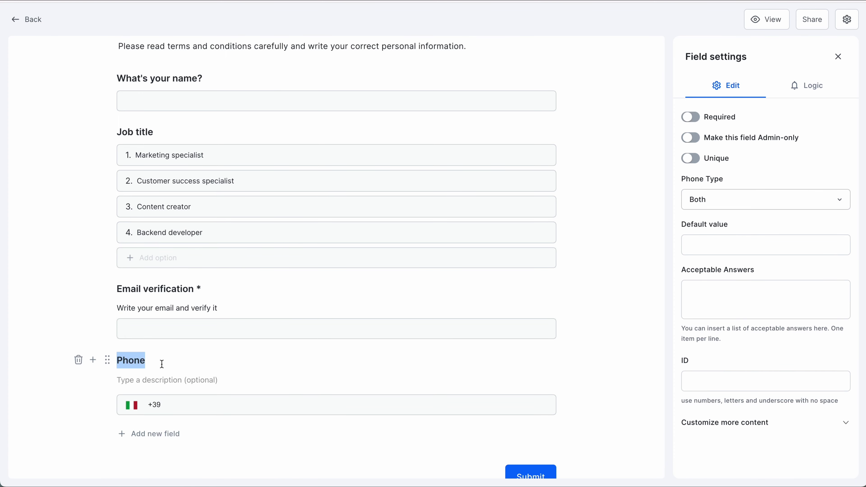
text(Your phone number)
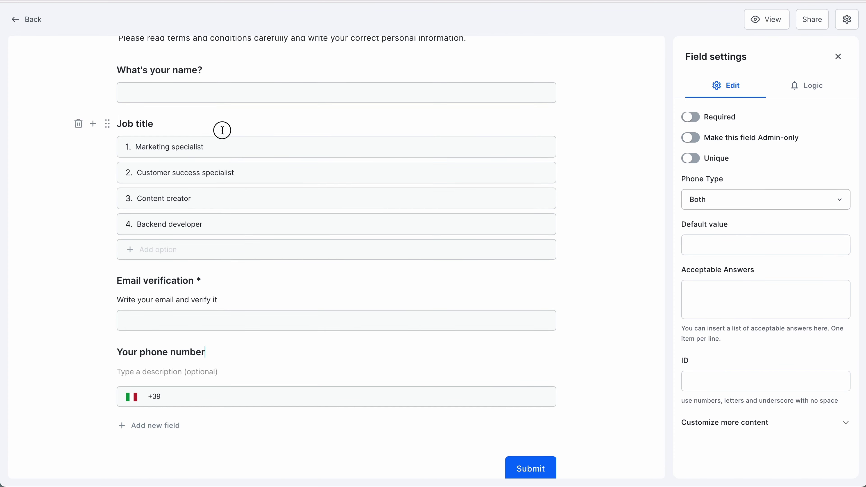
click(219, 130)
Step: Set the Job title field's ID to job_title
click(778, 223)
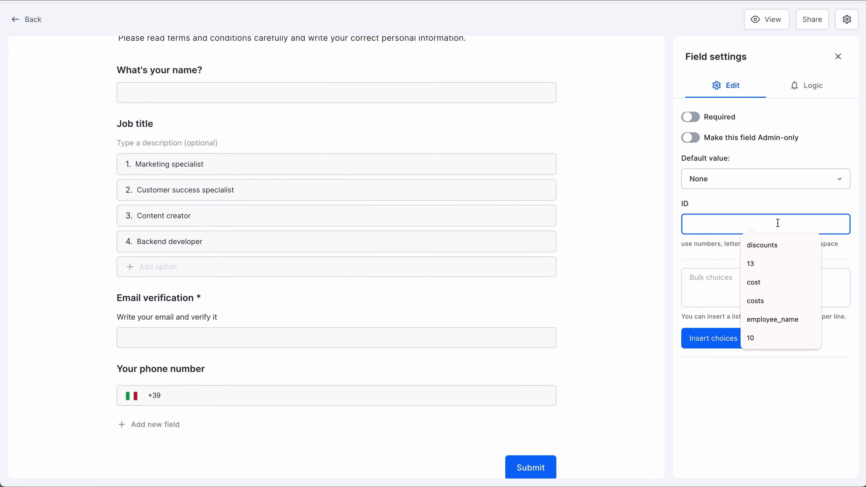
text(job_title)
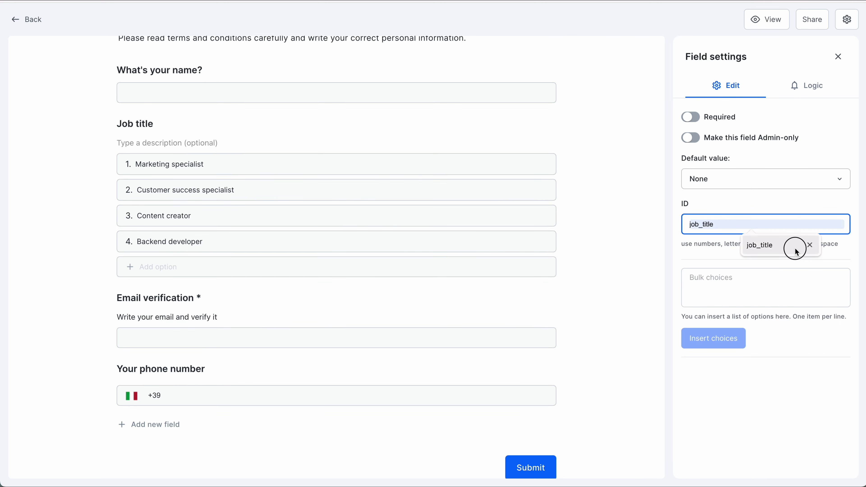
click(785, 246)
scroll(583, 315, down, 5)
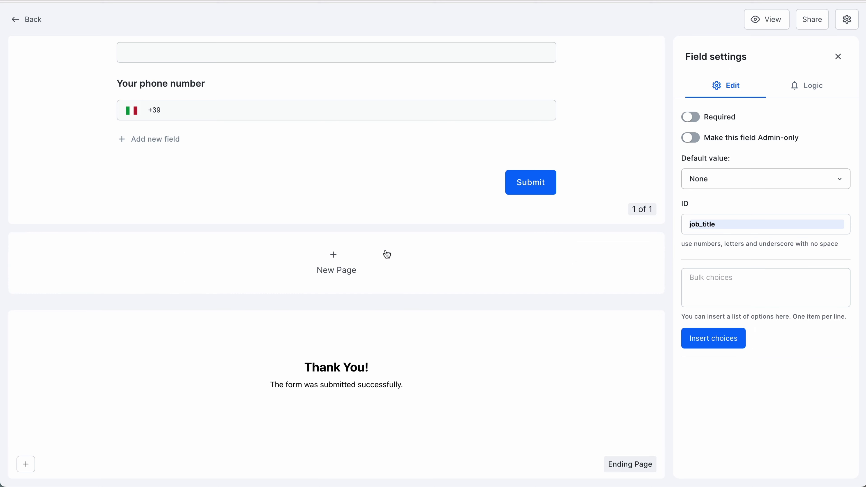
Step: Add a second page with a Content block titled Terms and conditions
click(329, 264)
click(121, 136)
text(Con)
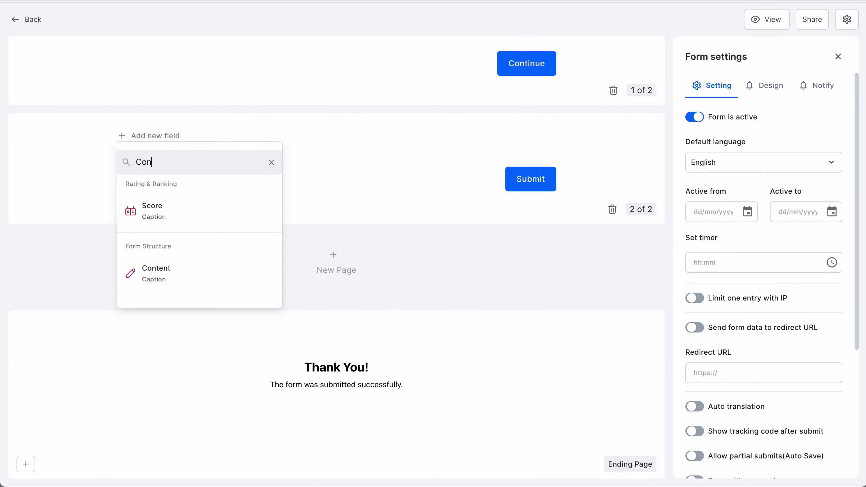
scroll(191, 205, down, 2)
click(191, 207)
double_click(184, 141)
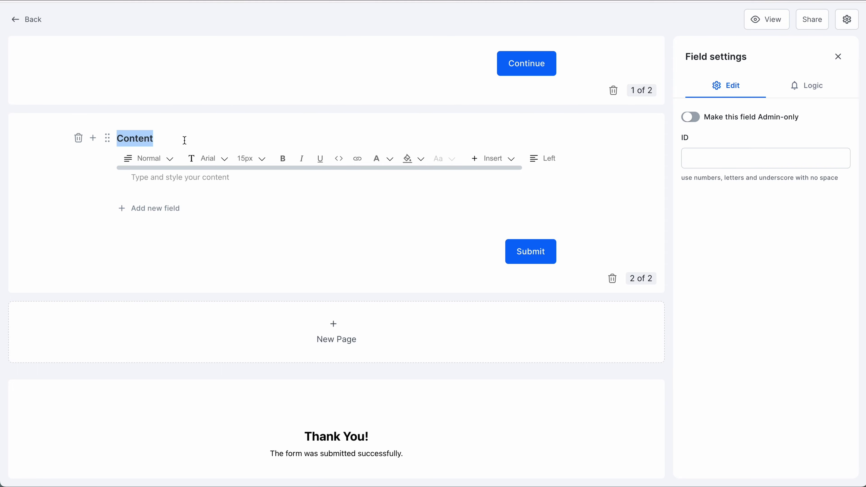
text(Terms and conditions)
Step: Paste the employment contract template from Word into the Terms and conditions block
mouse_move(455, 470)
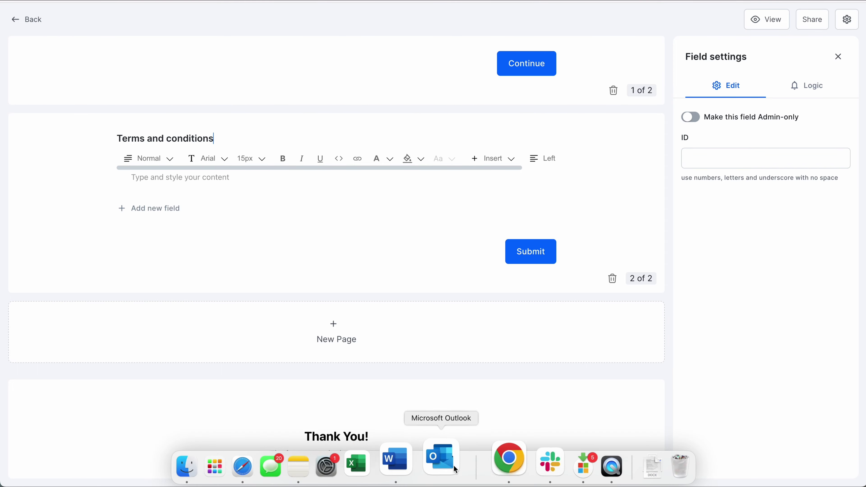
click(425, 461)
scroll(437, 251, down, 10)
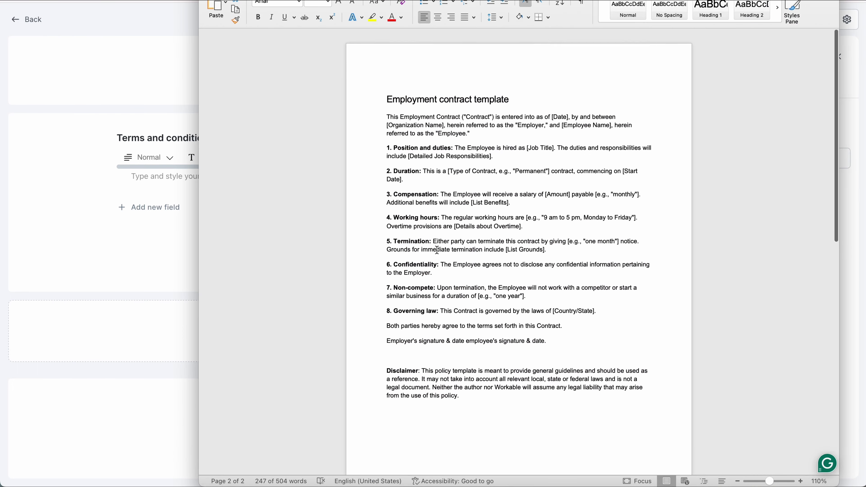
click(438, 243)
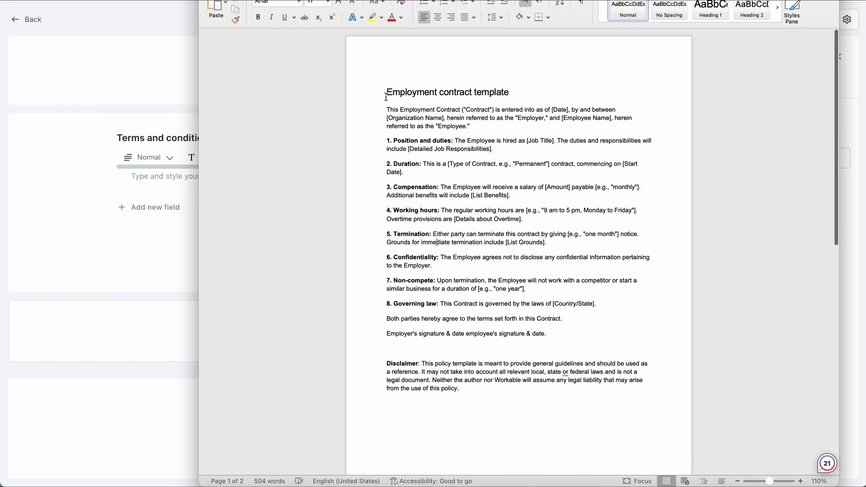
key(super+Tab)
click(170, 178)
text(EMPLOYMENT CONTRACT TEMPLATE This Employment Contract is entered into as of 03/05/2024 by and between Formaloo, herein referred to as the "Employer," and @employee_name herein referred to as the "Employee." 1. Position and duties: The Employee is hired as @Job_title. The duties and responsibilities will include HAVING FUN WHEN WORKING at Formaloo 2. Duration: This is a permanent contract, commencing on 6/05/2024. 3. Compensation: The Employee will receive a salary of $3000 payable. Additional benefits will include canteen and 2 paid vacations. 4. Working hours: The regular working hours are 9 am to 5 pm, Monday to Friday. 5. Termination: Either party can terminate this contract by giving one month’s notice. Grounds for immediate termination include not presenting or not delivering project. 6. Confidentiality: The Employee agrees not to disclose any confidential information pertaining to the Employer. 7. Non-compete: Upon termination, the Employee will not work with a competitor or start a similar business for a duration of one year. 8. Governing law: This Contract is governed by the laws of Canada. Both parties hereby agree to the terms set forth in this Contract. Employer's signature & date employee's signature & date.  Disclaimer: This policy template is meant to provide general guidelines and should be used as a reference. It may not take into account all relevant local, state, or federal laws and is not a legal document. Neither the author nor Workable will assume any legal liability that may arise from the use of this policy.)
key(Return)
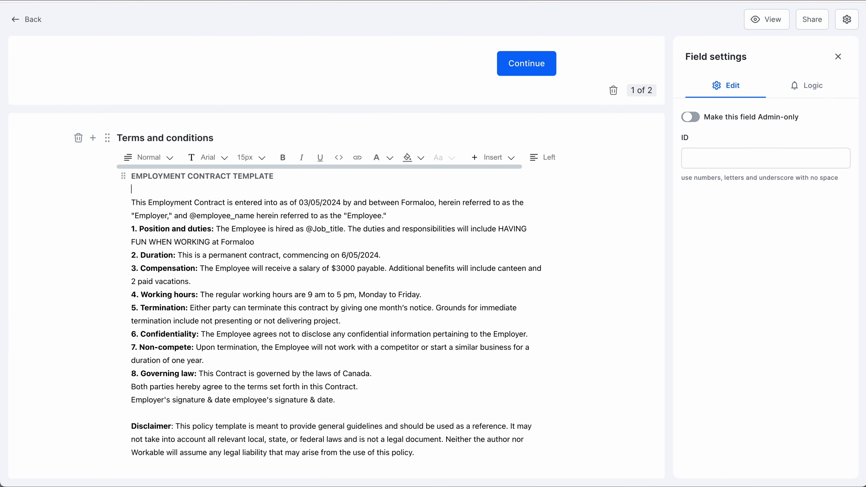
key(Return)
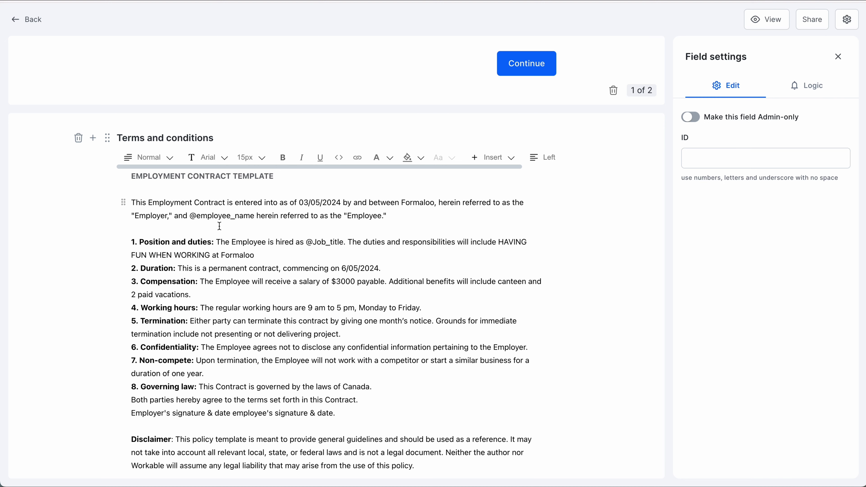
drag(255, 217, 198, 216)
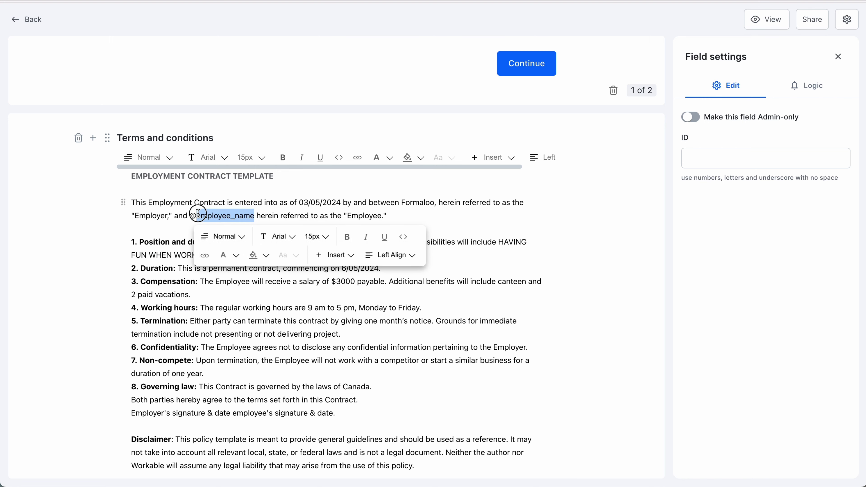
scroll(286, 197, up, 10)
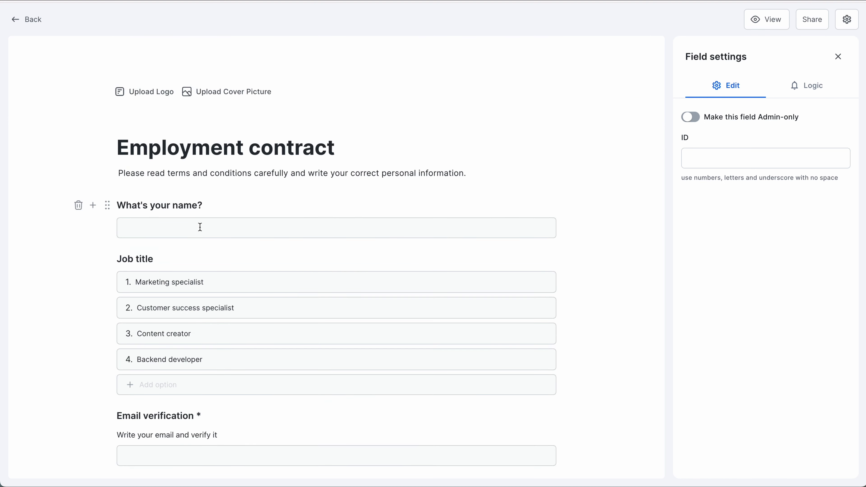
click(199, 205)
click(718, 385)
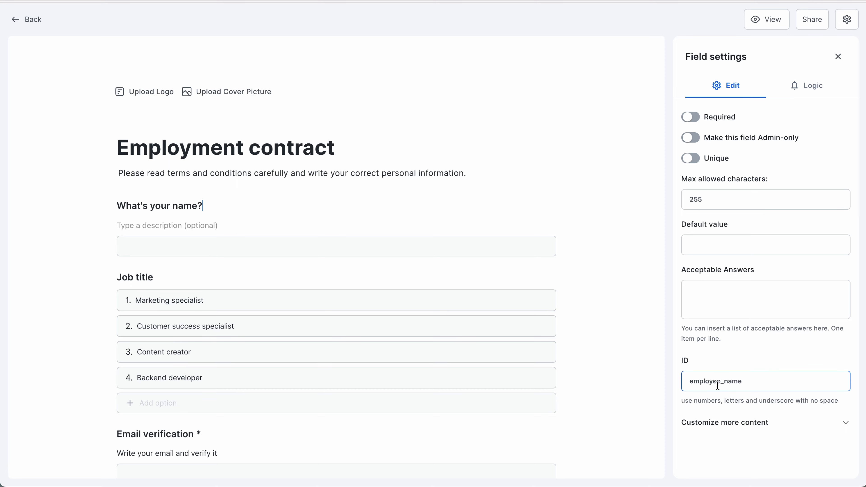
scroll(482, 381, down, 15)
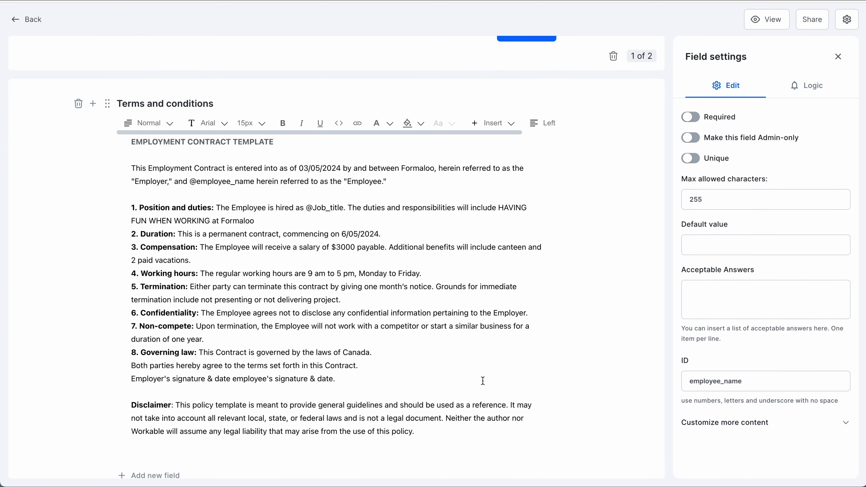
click(312, 218)
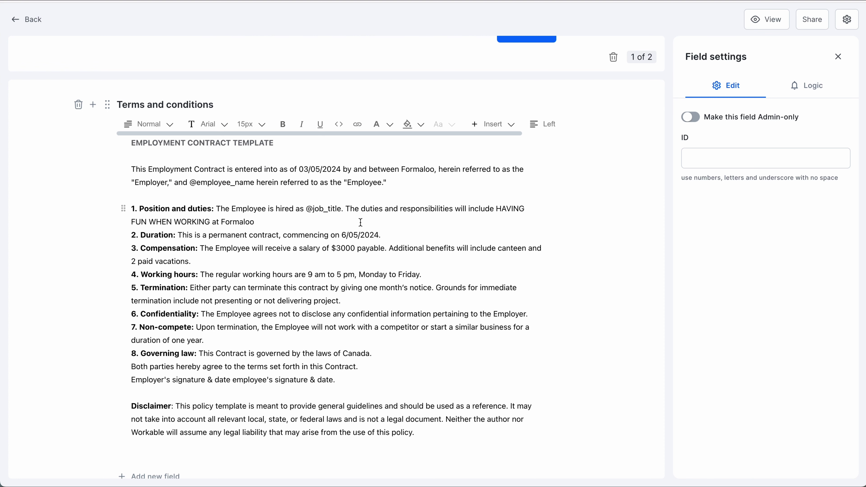
click(328, 219)
drag(307, 211, 334, 209)
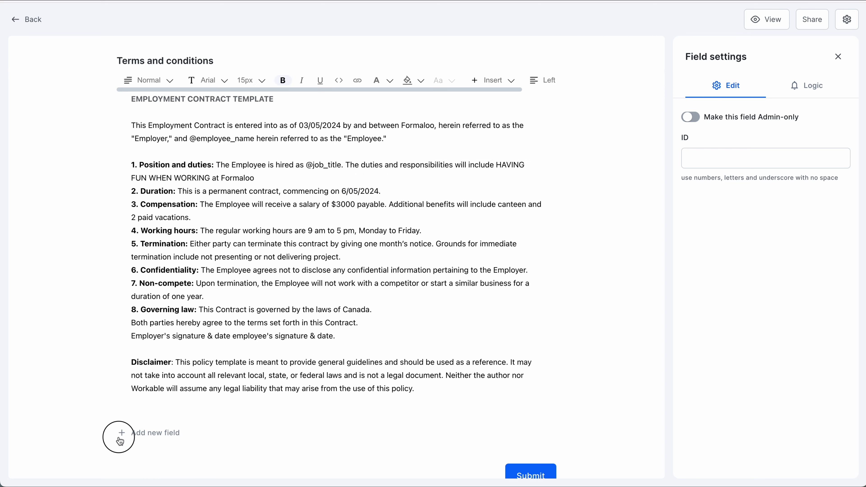
Step: Add a required Yes/No question 'Do you accept terms and conditions?'
click(129, 431)
double_click(201, 392)
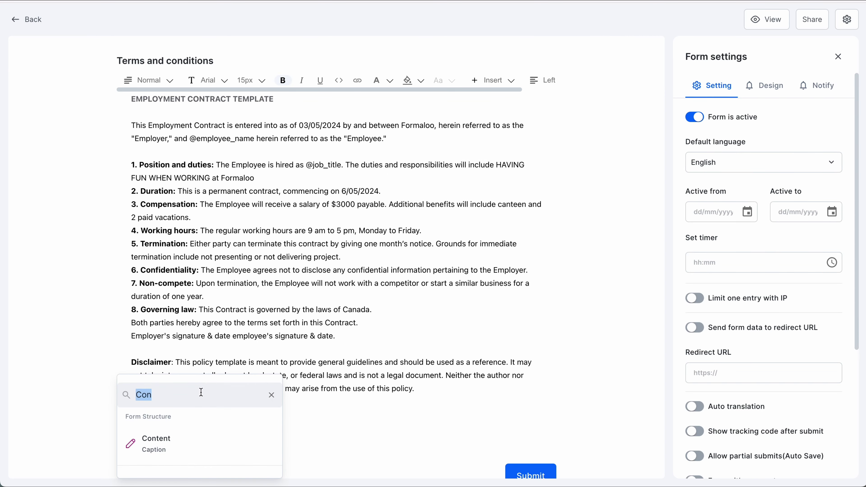
text(ye)
click(198, 442)
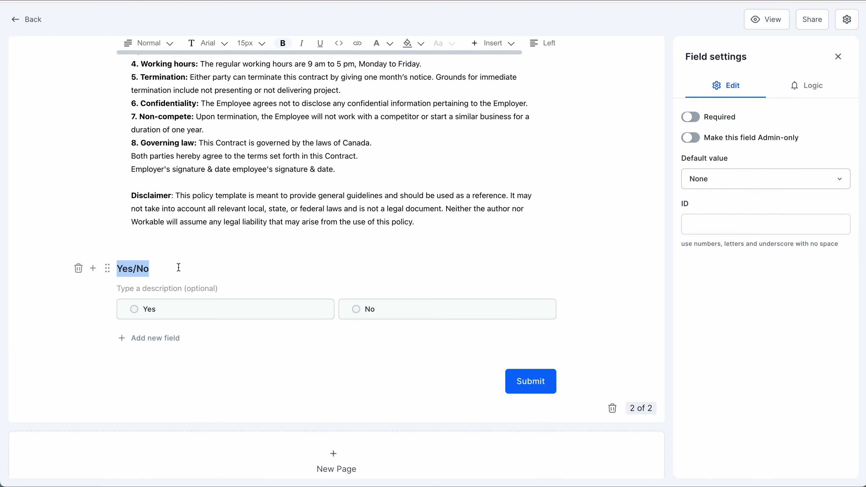
text(Do you accept terms and conditions?)
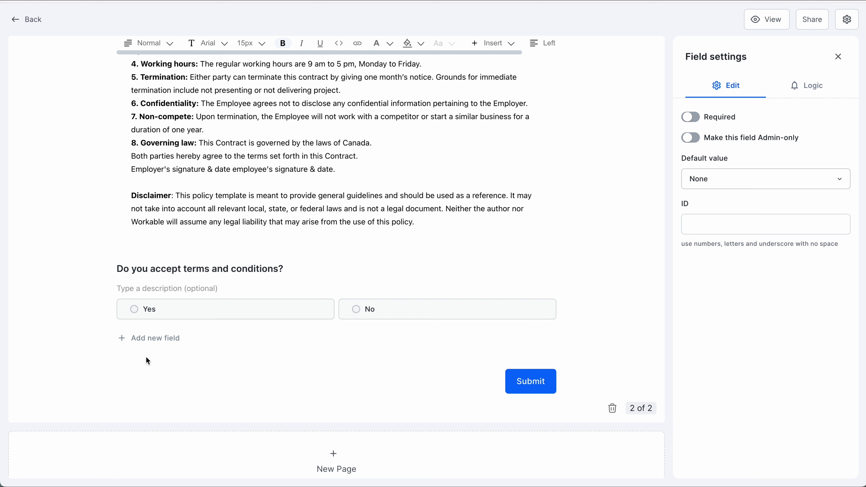
click(122, 320)
Step: Add a Date field defaulting to today and a caption 'Sign the contract here or add your signature'
click(272, 347)
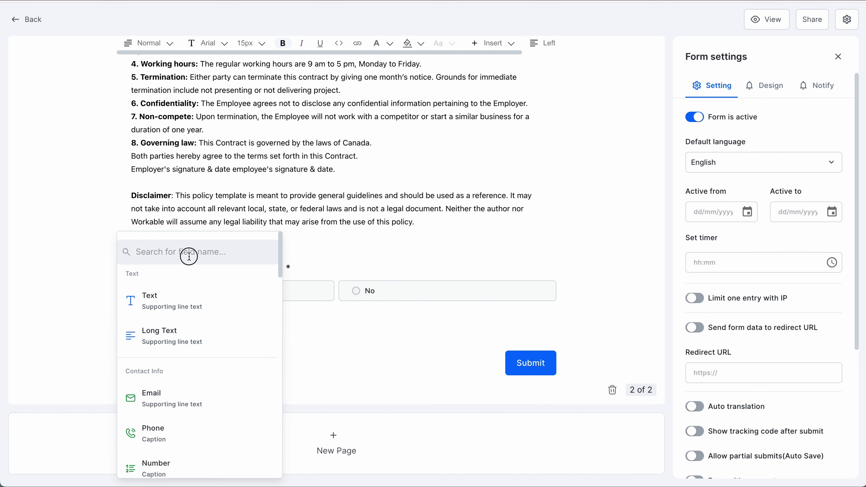
text(date)
click(150, 394)
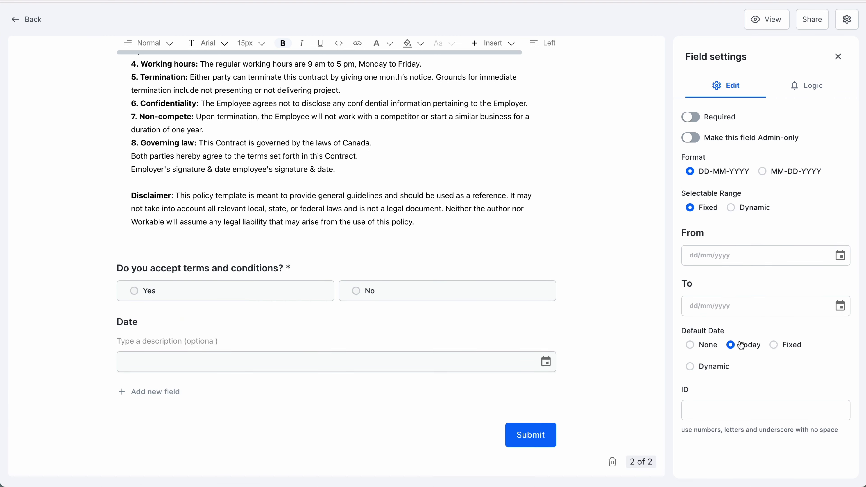
click(140, 361)
click(150, 374)
text(Co)
click(170, 445)
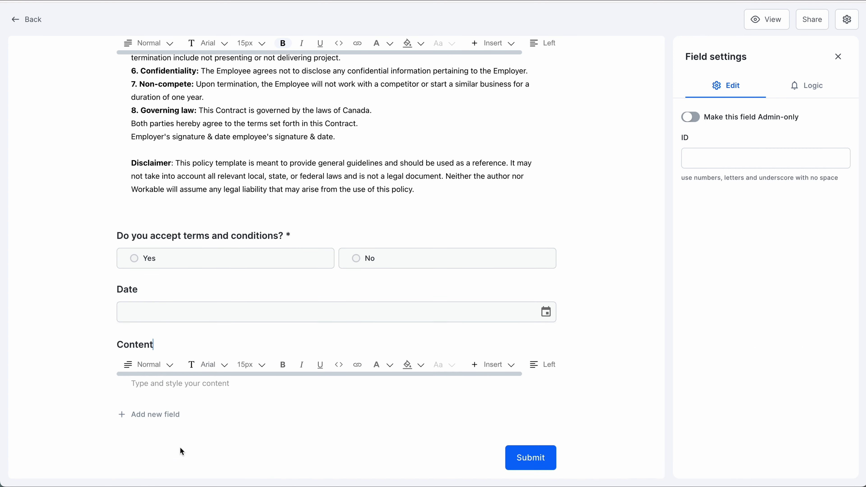
text(Sign the contract here or add your signature)
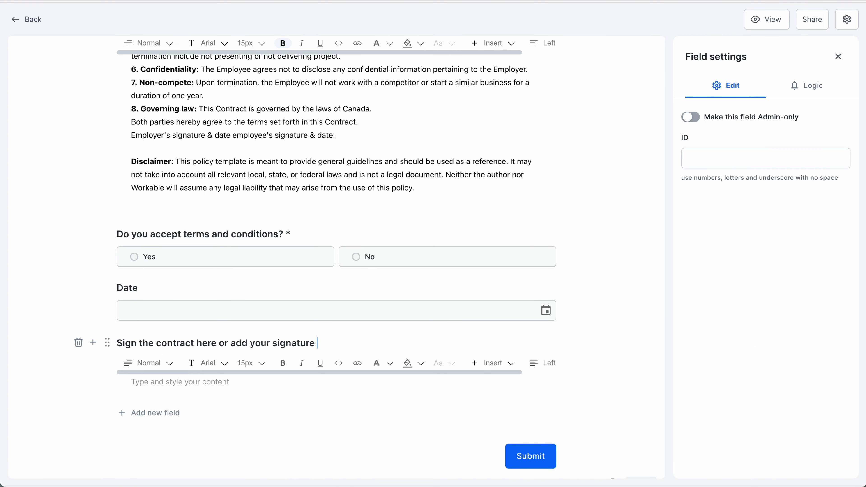
Step: Add a Signature pad and an 'Upload your signature' file upload field
click(143, 413)
text(sign)
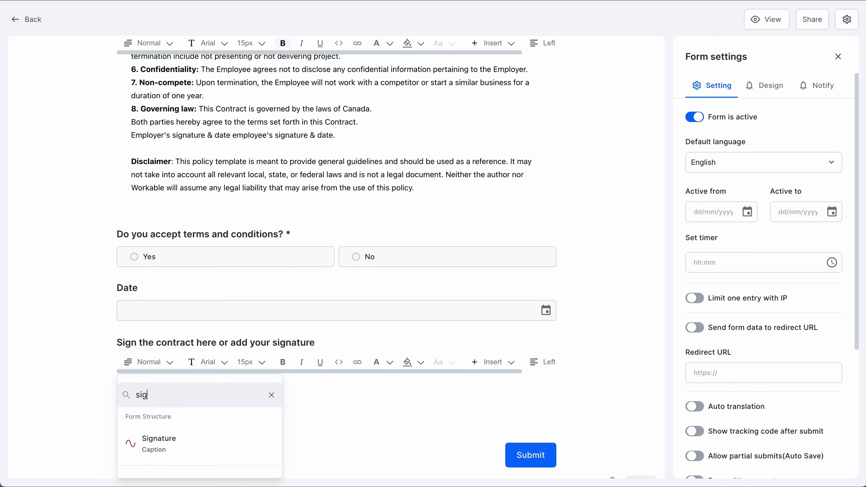
click(222, 455)
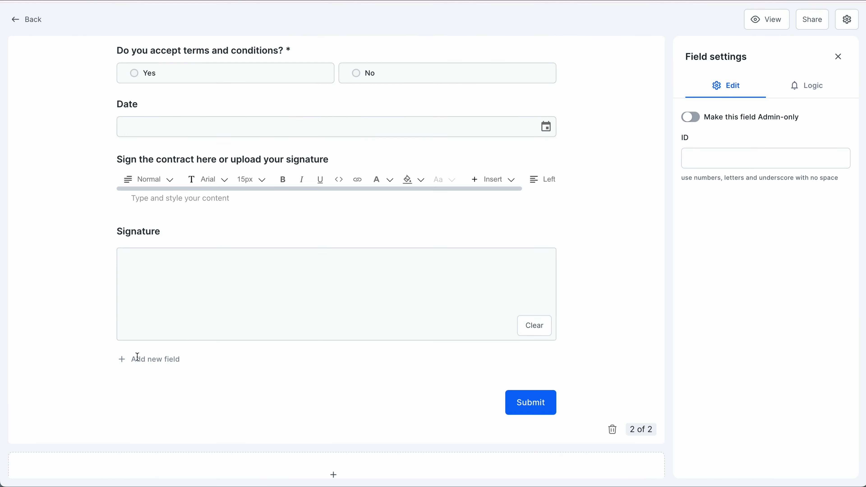
click(125, 360)
click(180, 392)
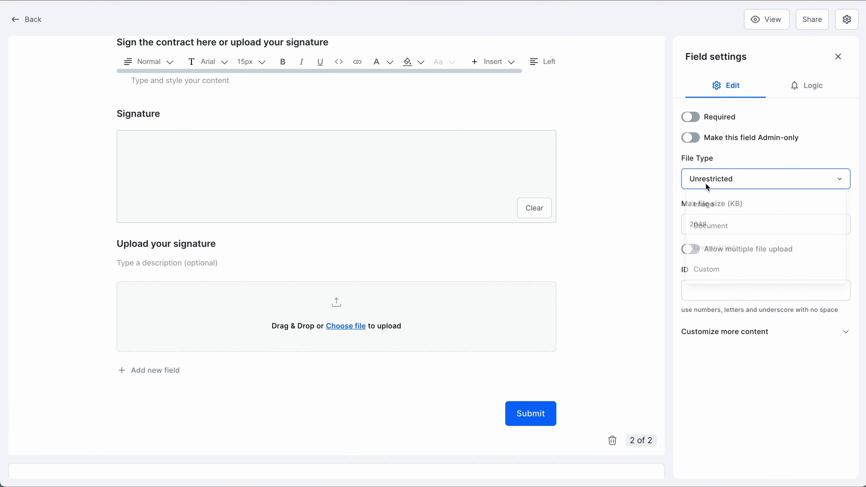
click(706, 182)
click(710, 214)
click(848, 19)
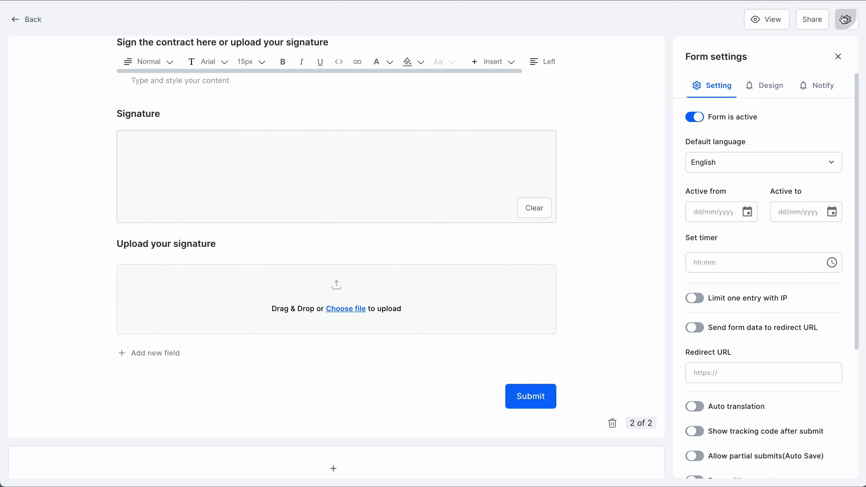
Step: Set the Design background colour to light orange ffce84, then open the form preview
scroll(791, 262, down, 1)
scroll(790, 259, down, 4)
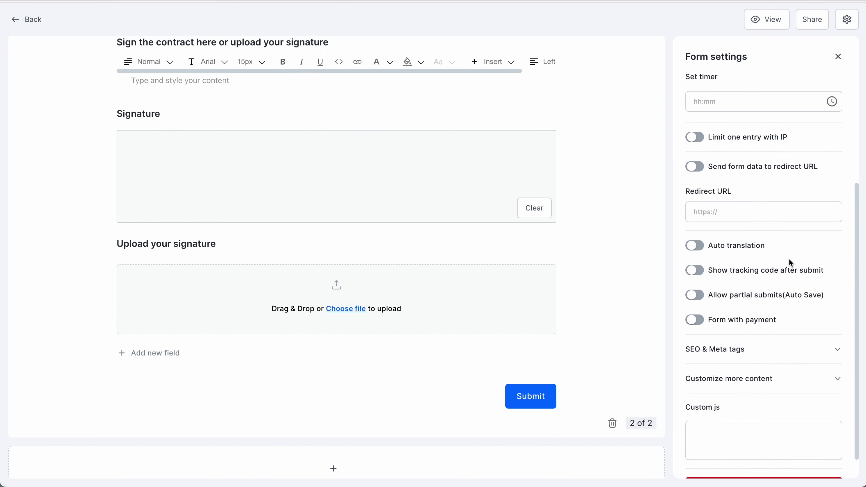
scroll(706, 136, up, 5)
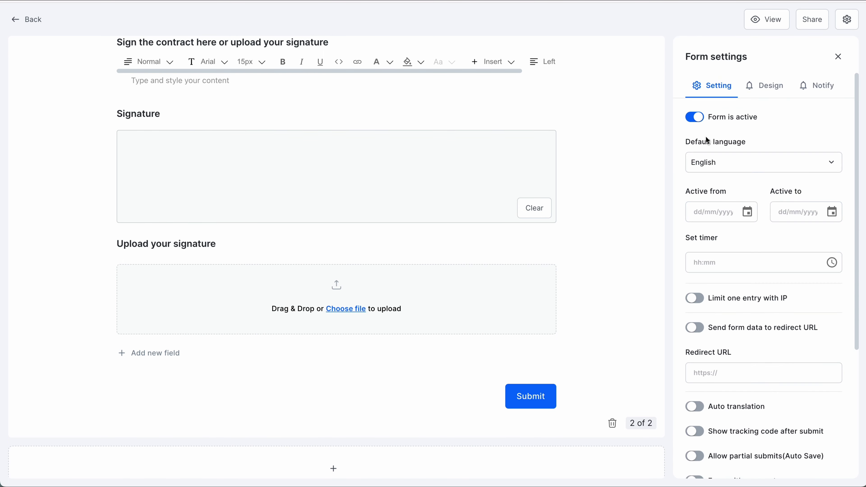
click(763, 87)
scroll(799, 382, down, 3)
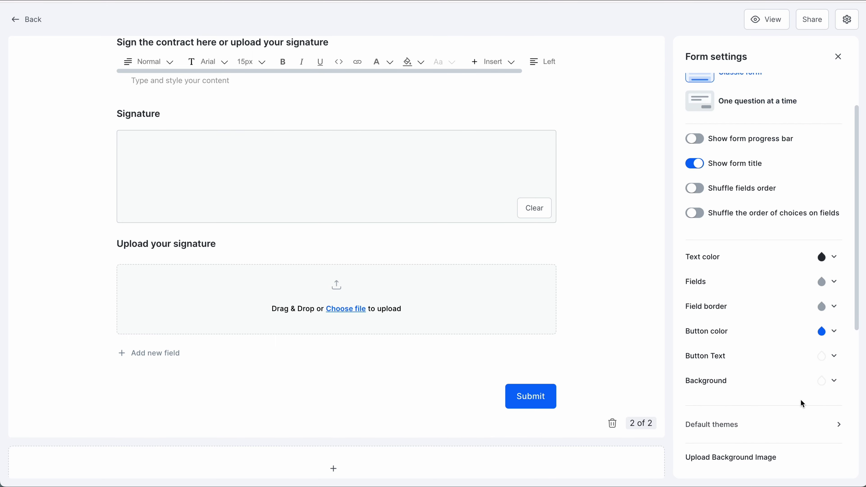
click(829, 361)
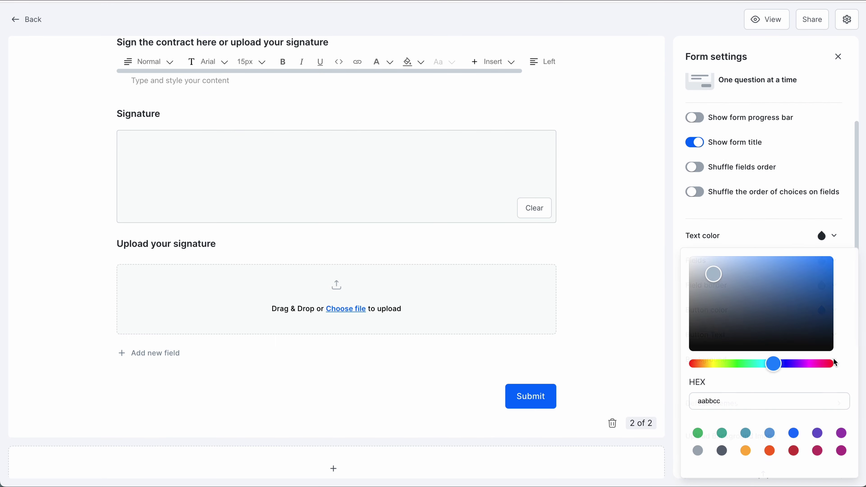
click(746, 451)
drag(803, 252, 759, 257)
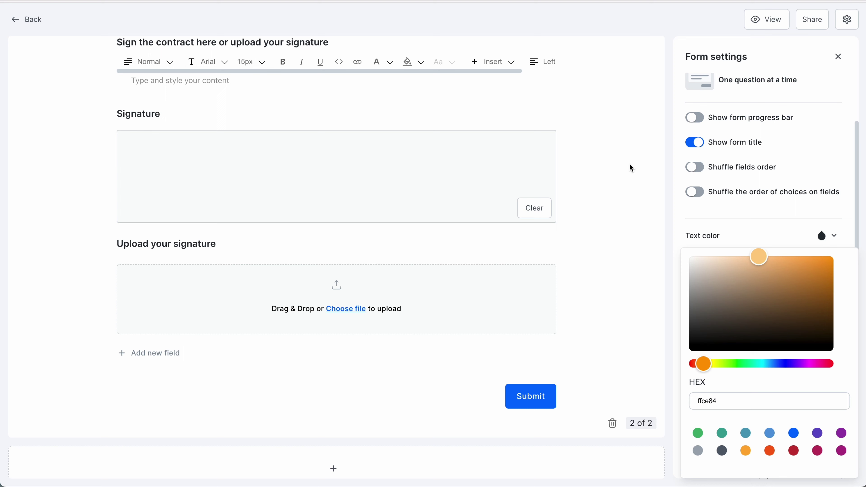
click(827, 92)
click(769, 20)
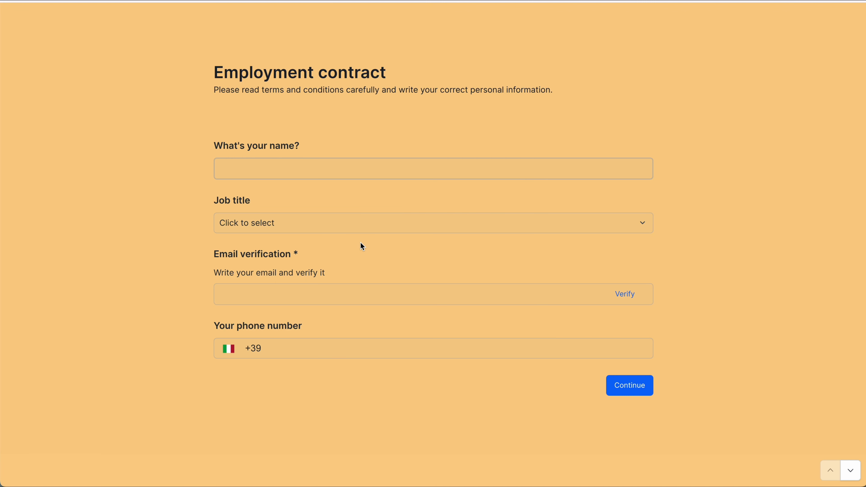
Step: On page 1, choose Marketing specialist, enter and verify an e-mail, add a phone number, and continue
click(350, 225)
click(307, 248)
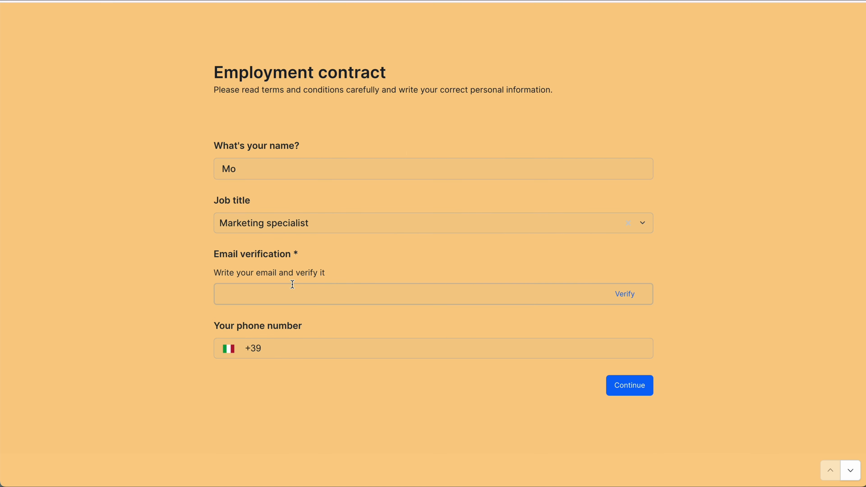
click(624, 290)
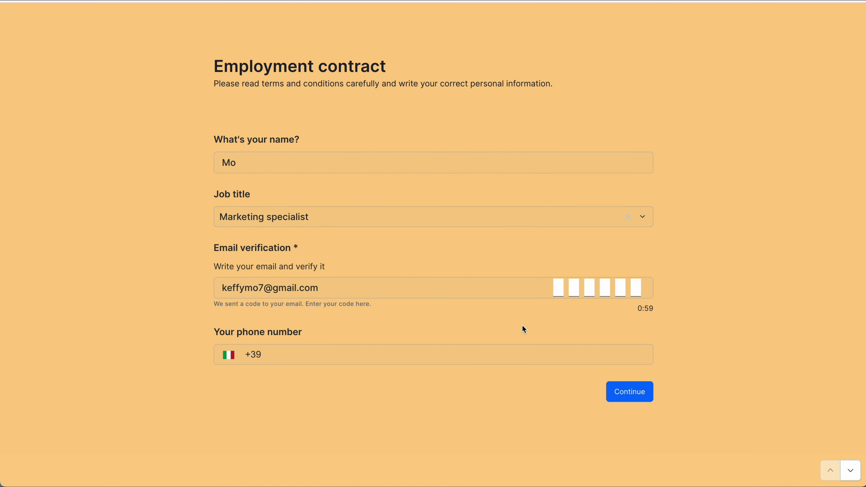
click(439, 343)
text(33333333)
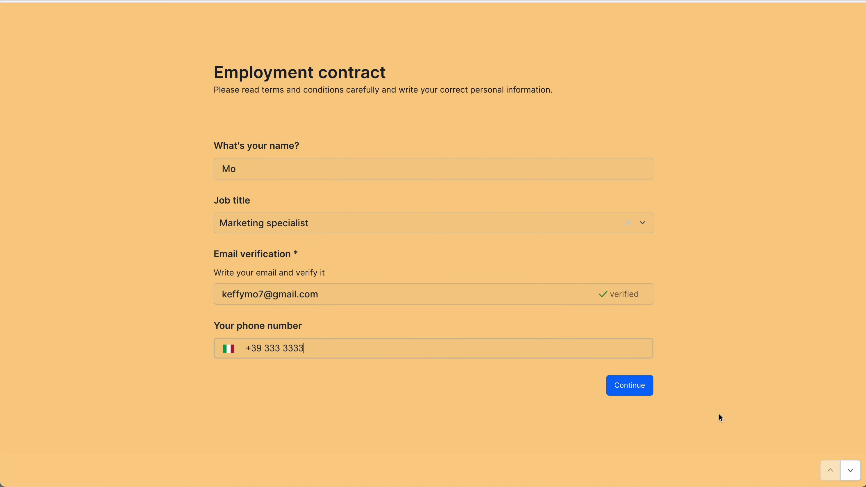
click(630, 386)
Step: Check the filled-in name and Marketing specialist in the contract, then accept the terms
double_click(280, 117)
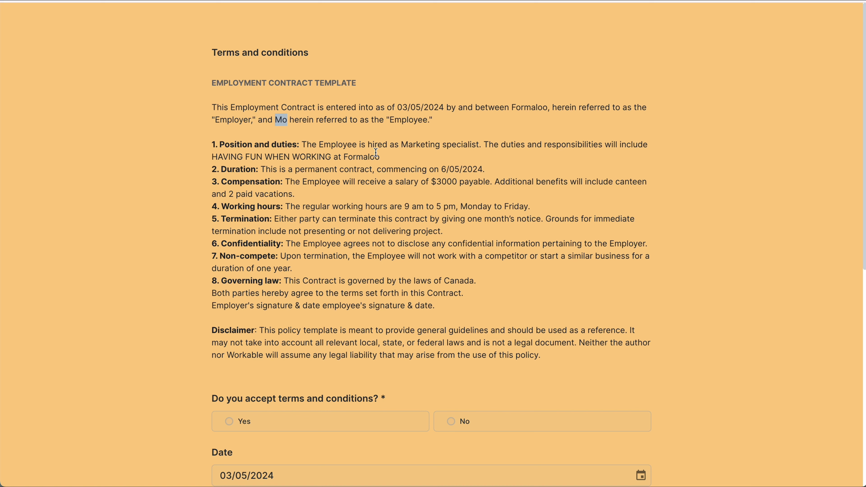
drag(404, 144, 480, 144)
scroll(420, 311, down, 3)
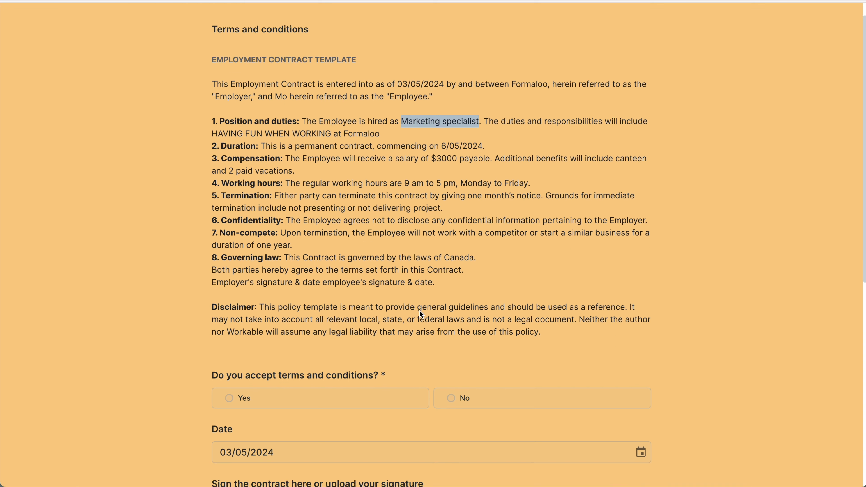
click(296, 327)
scroll(273, 291, down, 3)
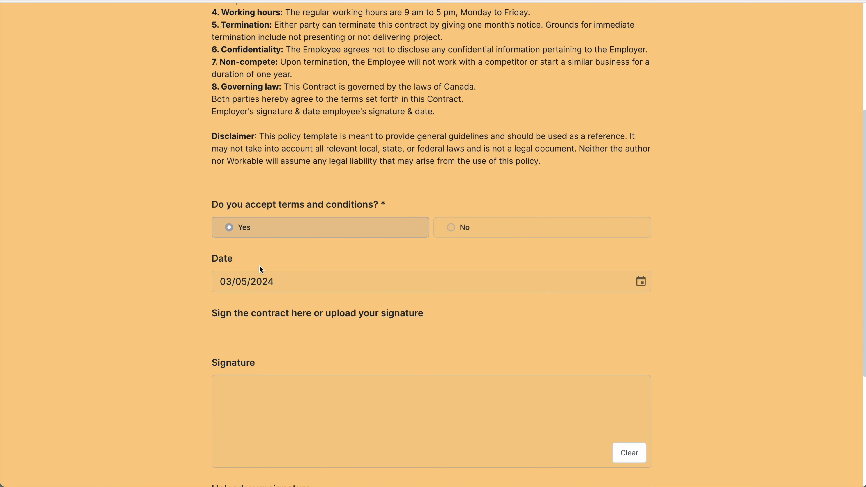
scroll(281, 401, down, 3)
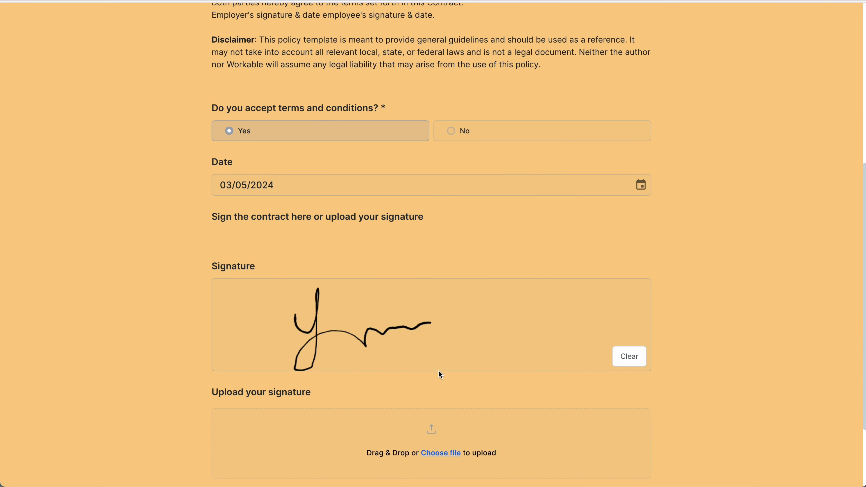
scroll(438, 370, down, 3)
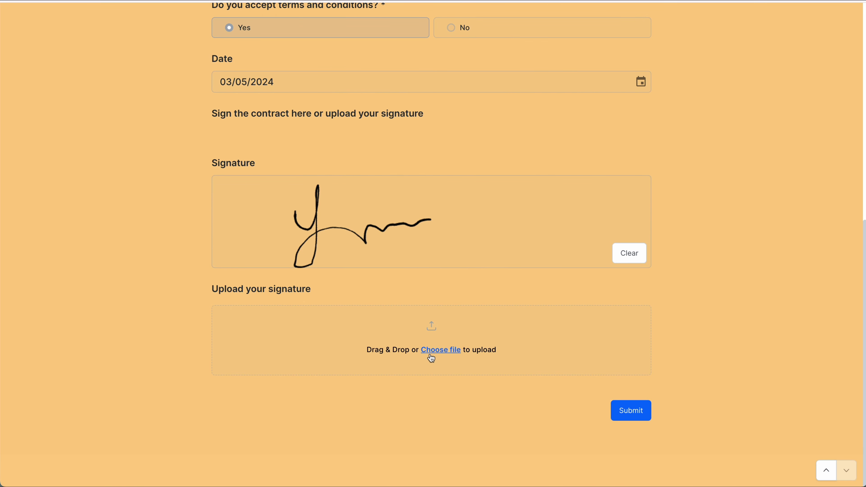